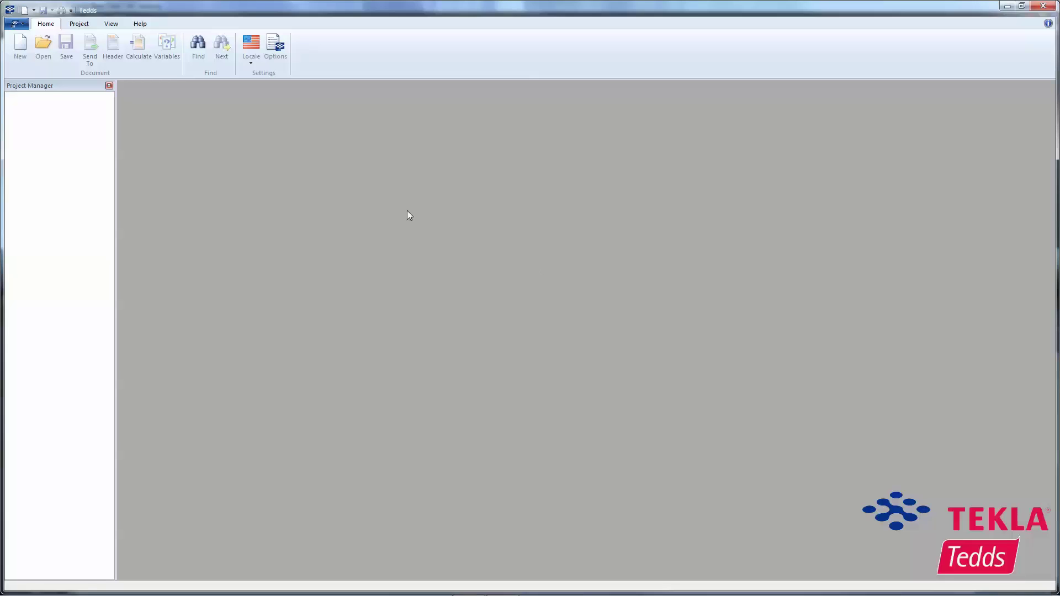
Start a new Column base plate design (AISC360) calculation from the Connections group of the USA calculation library
{"action": "left_click", "coordinate": [20, 43]}
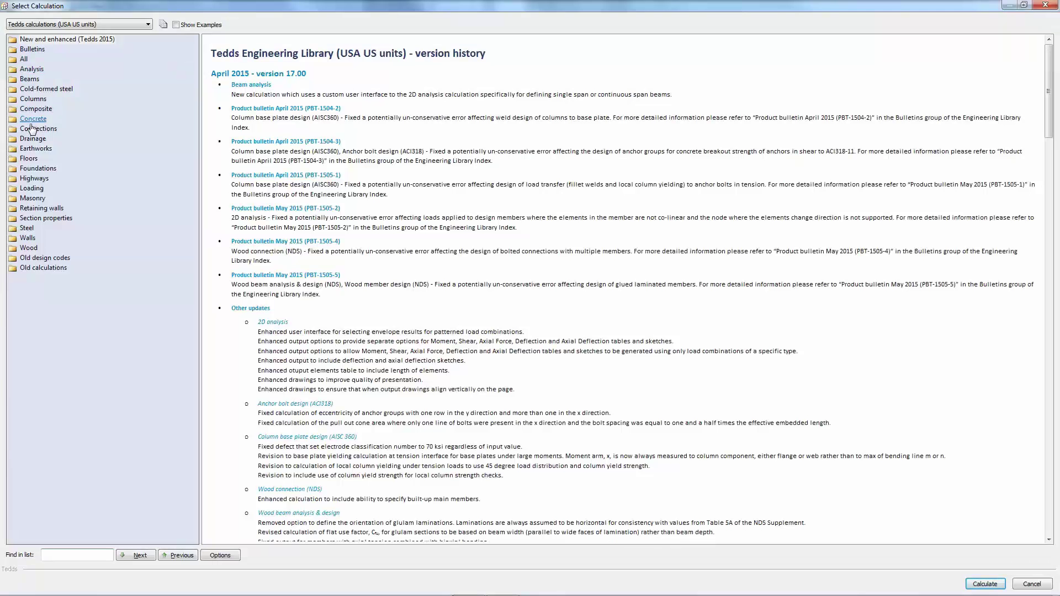
{"action": "left_click", "coordinate": [31, 128]}
{"action": "double_click", "coordinate": [30, 128]}
{"action": "left_click", "coordinate": [72, 160]}
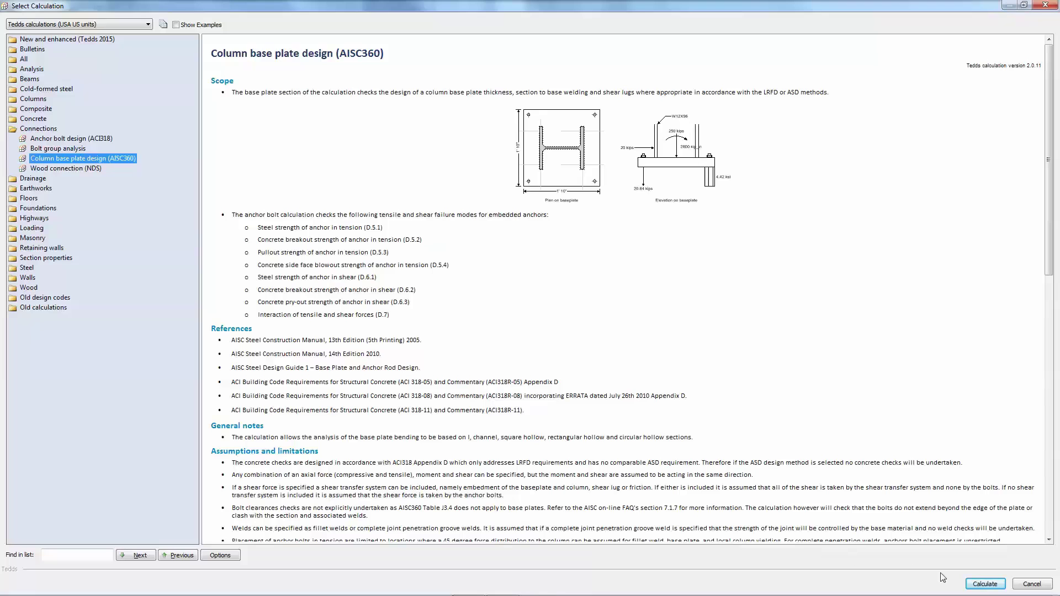
{"action": "left_click", "coordinate": [984, 584]}
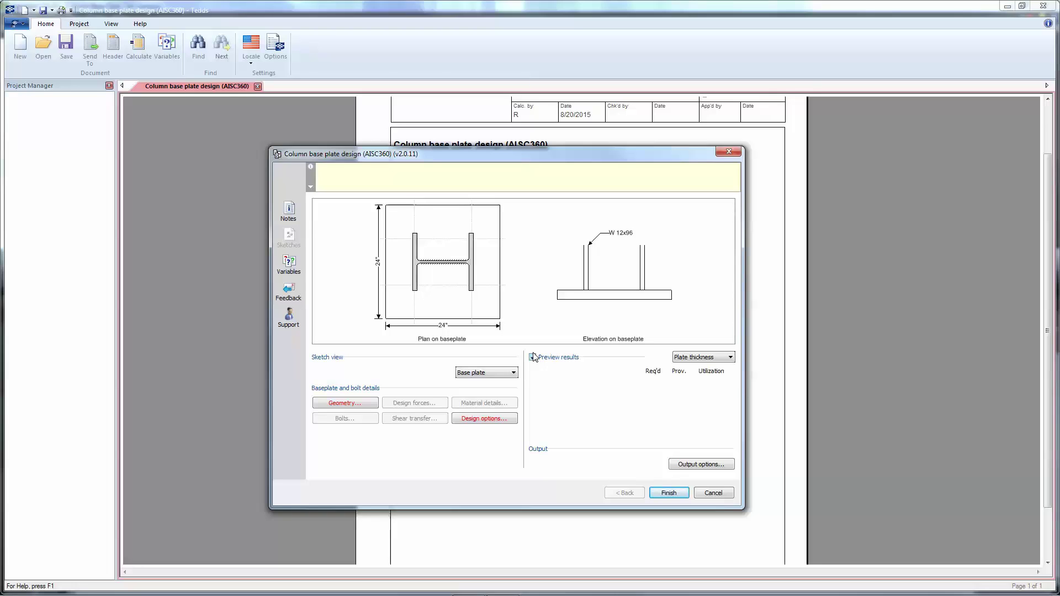
Enable the results preview and set the column's steel section to W 12x35 in the geometry settings
{"action": "left_click", "coordinate": [532, 357]}
{"action": "left_click", "coordinate": [343, 403]}
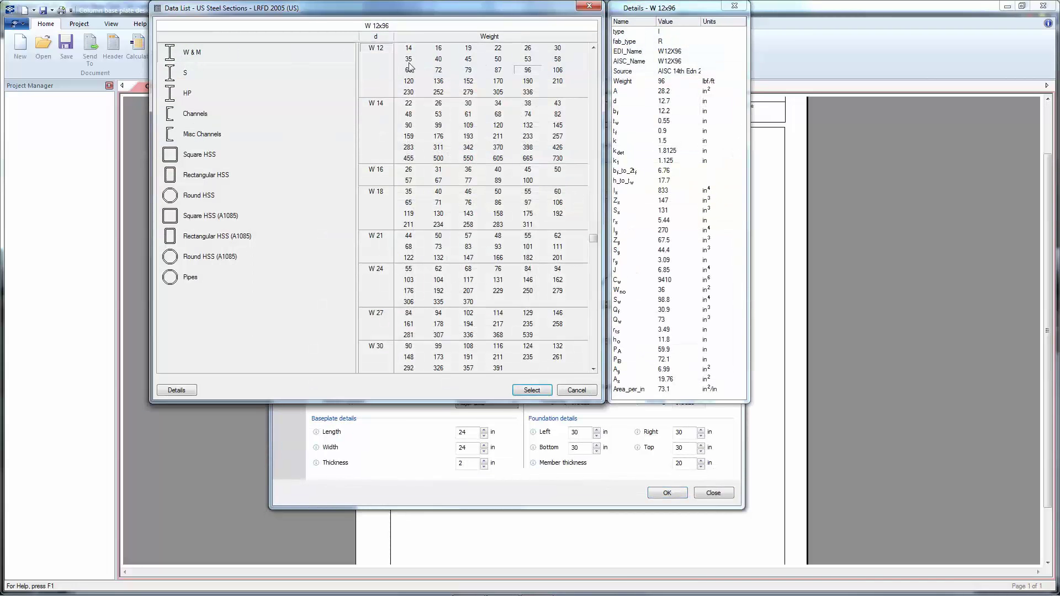
{"action": "left_click", "coordinate": [408, 59]}
{"action": "left_click", "coordinate": [521, 393]}
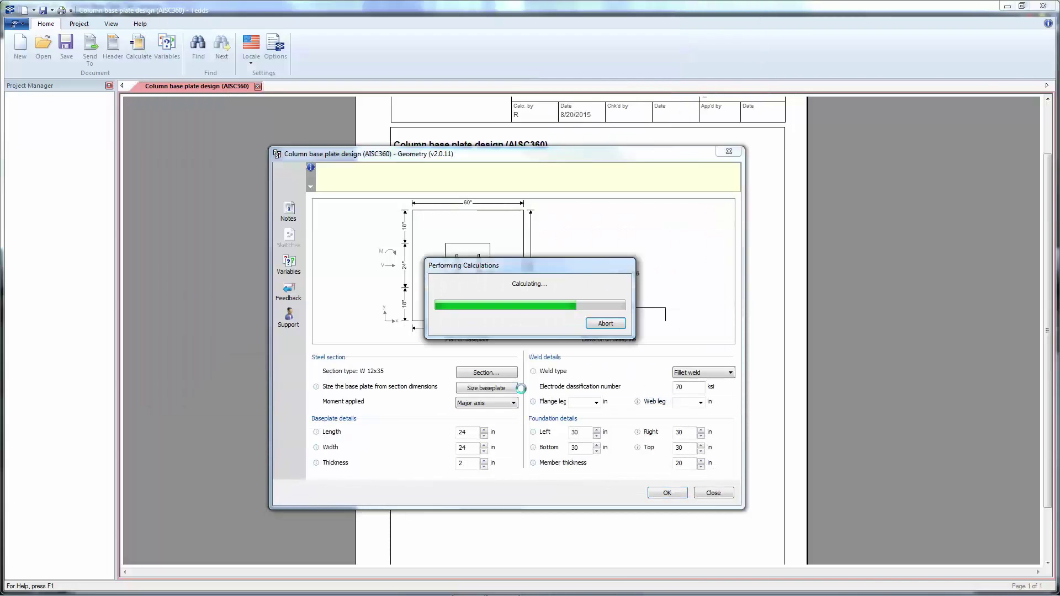
Size the base plate automatically from the section dimensions, keeping the applied moment on the major axis
{"action": "left_click", "coordinate": [508, 389]}
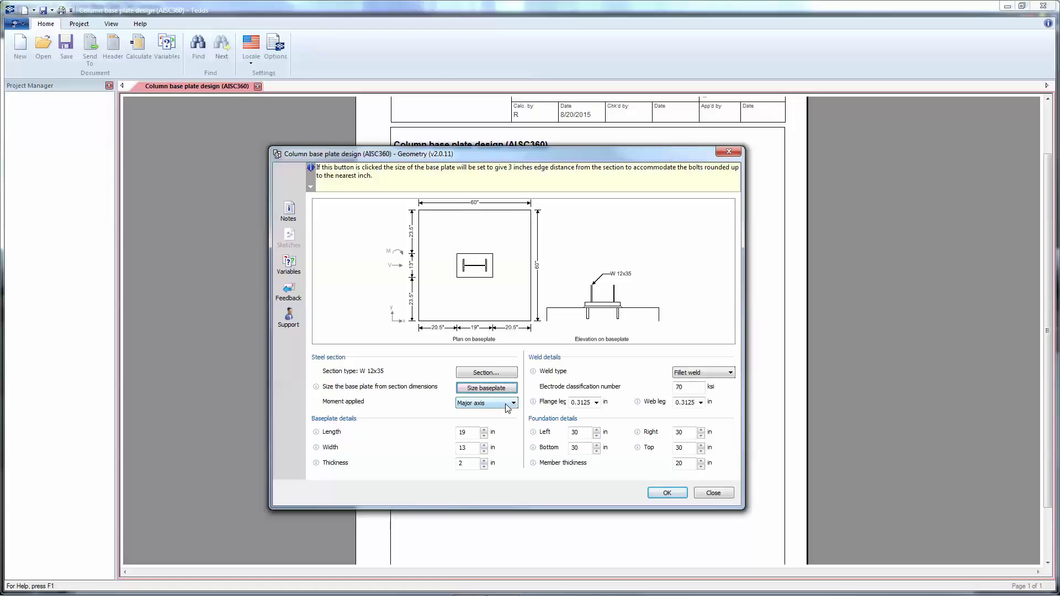
{"action": "left_click", "coordinate": [507, 408]}
{"action": "left_click", "coordinate": [506, 407]}
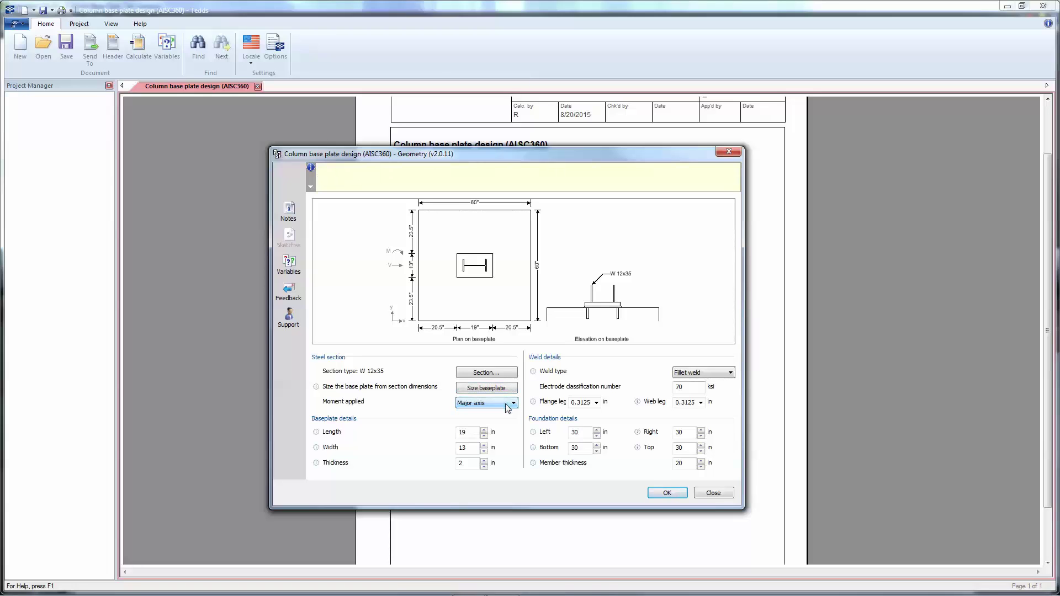
Set the base plate to 20 in long, 12 in wide and 1.5 in thick, with Fillet weld as the weld type
{"action": "left_click", "coordinate": [473, 432]}
{"action": "double_click", "coordinate": [454, 433]}
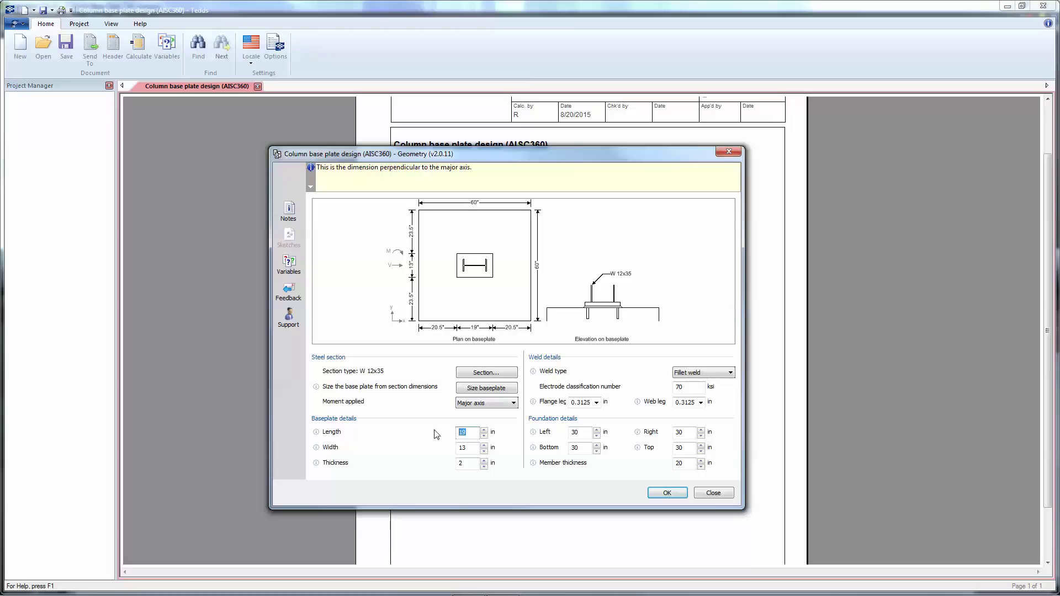
{"action": "type", "text": "20"}
{"action": "double_click", "coordinate": [467, 447]}
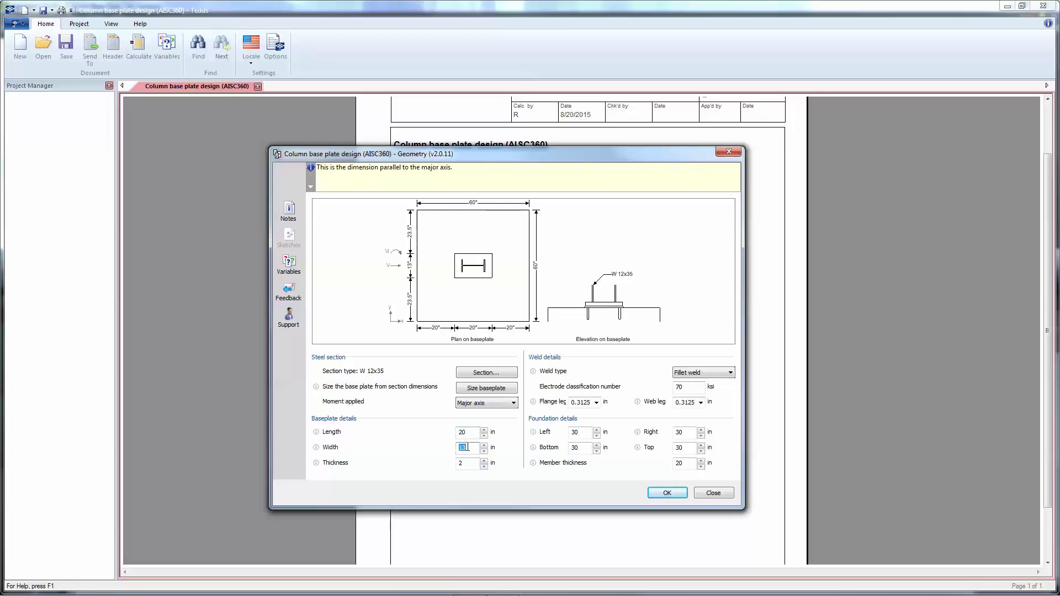
{"action": "type", "text": "12"}
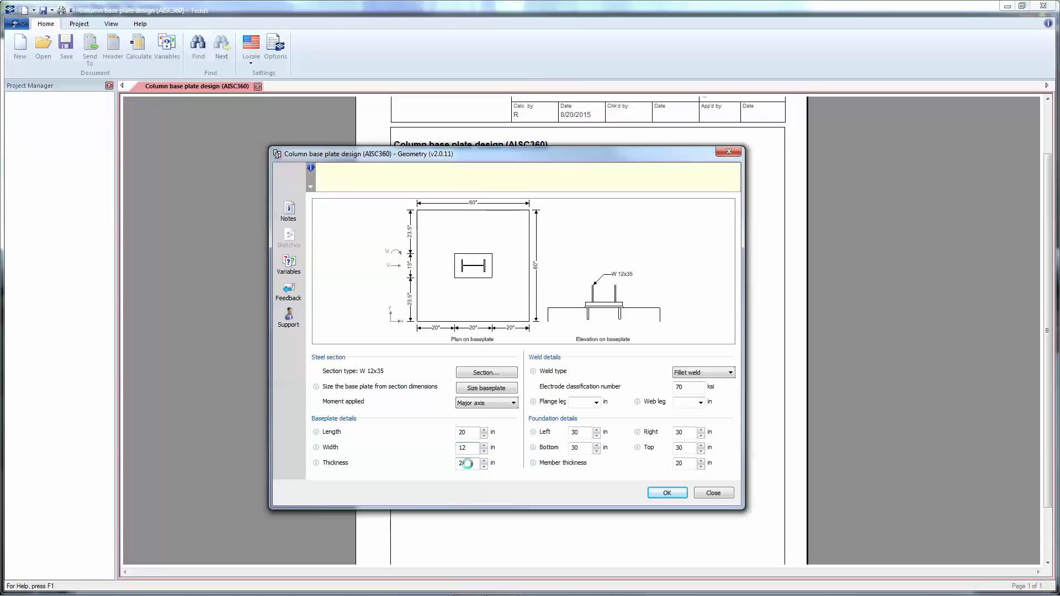
{"action": "double_click", "coordinate": [462, 463]}
{"action": "type", "text": "1"}
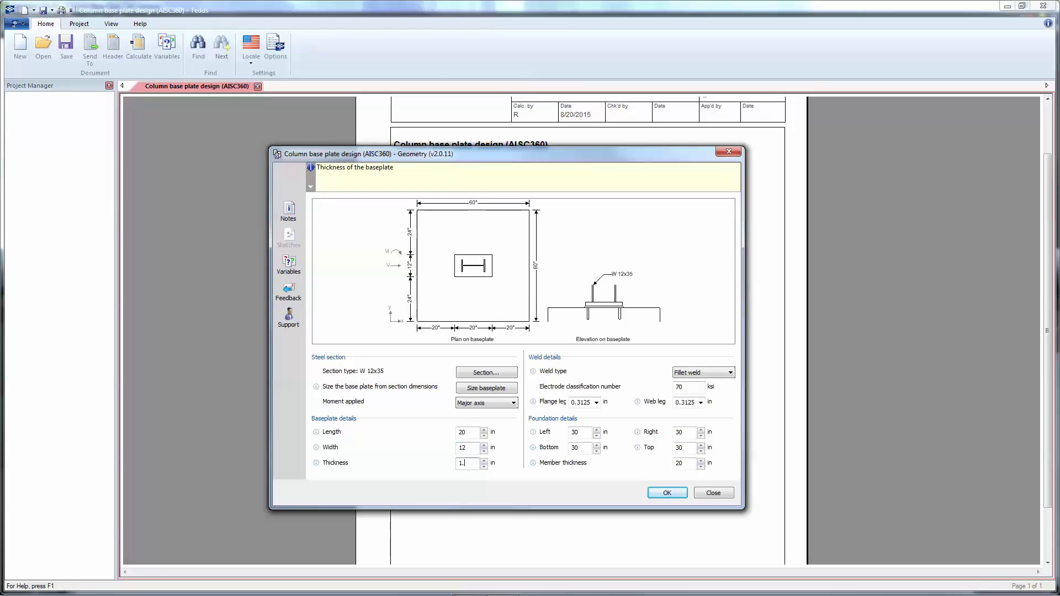
{"action": "type", "text": ".5"}
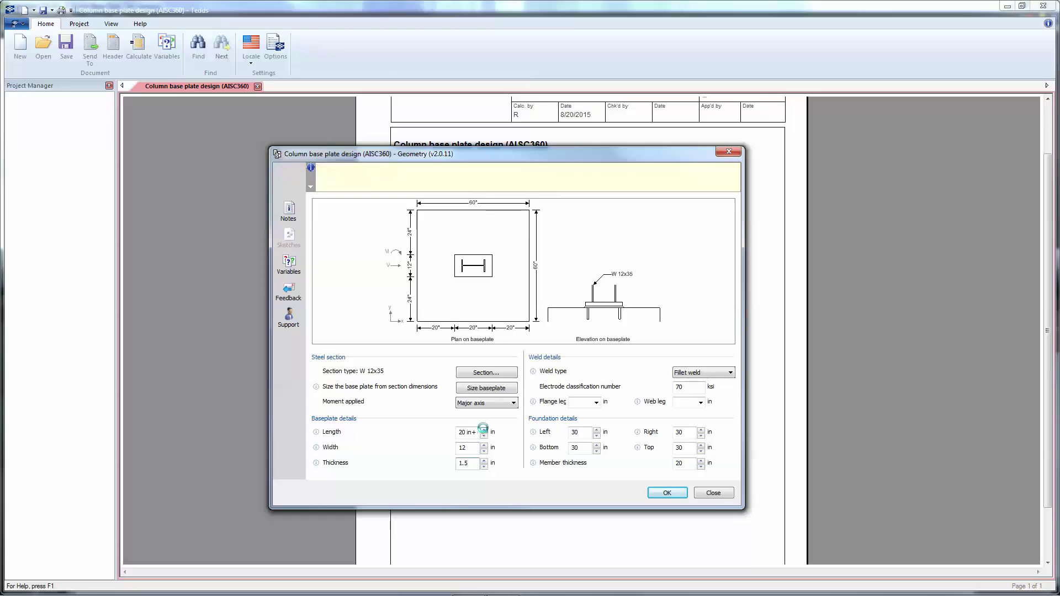
{"action": "left_click", "coordinate": [484, 432]}
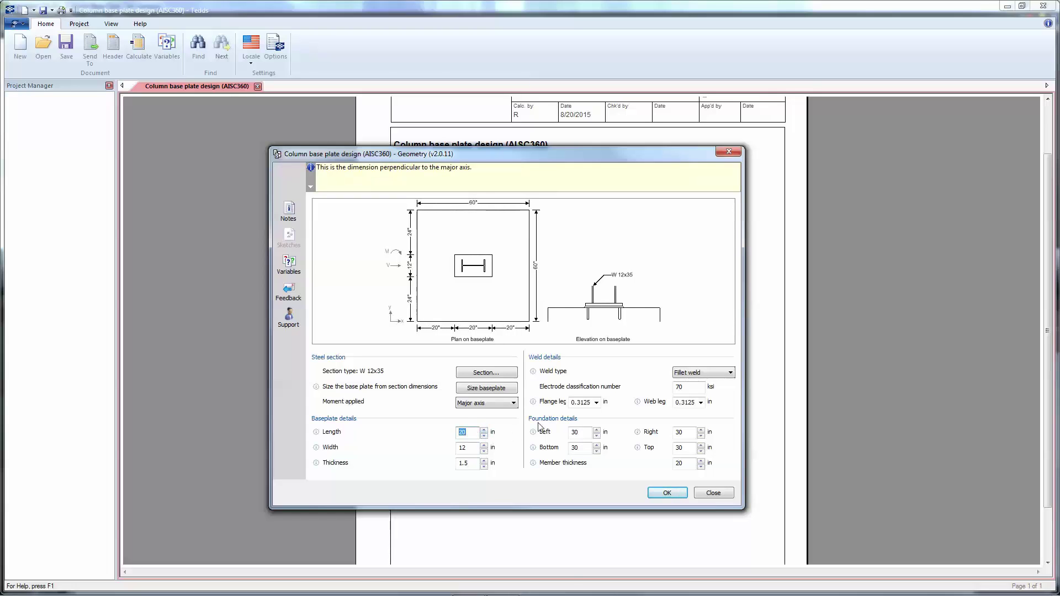
{"action": "left_click", "coordinate": [715, 374]}
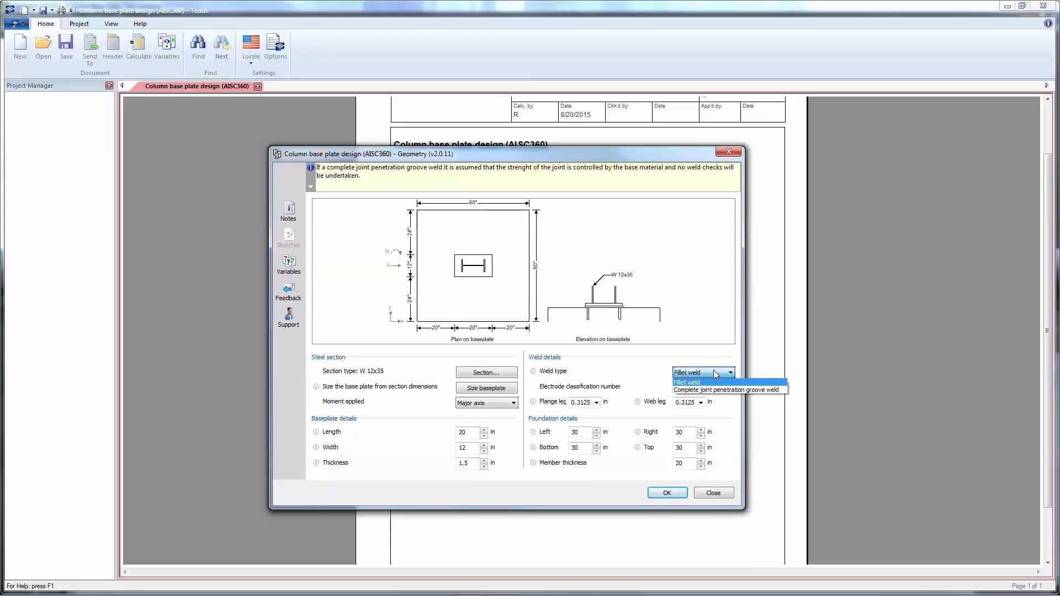
{"action": "left_click", "coordinate": [690, 382]}
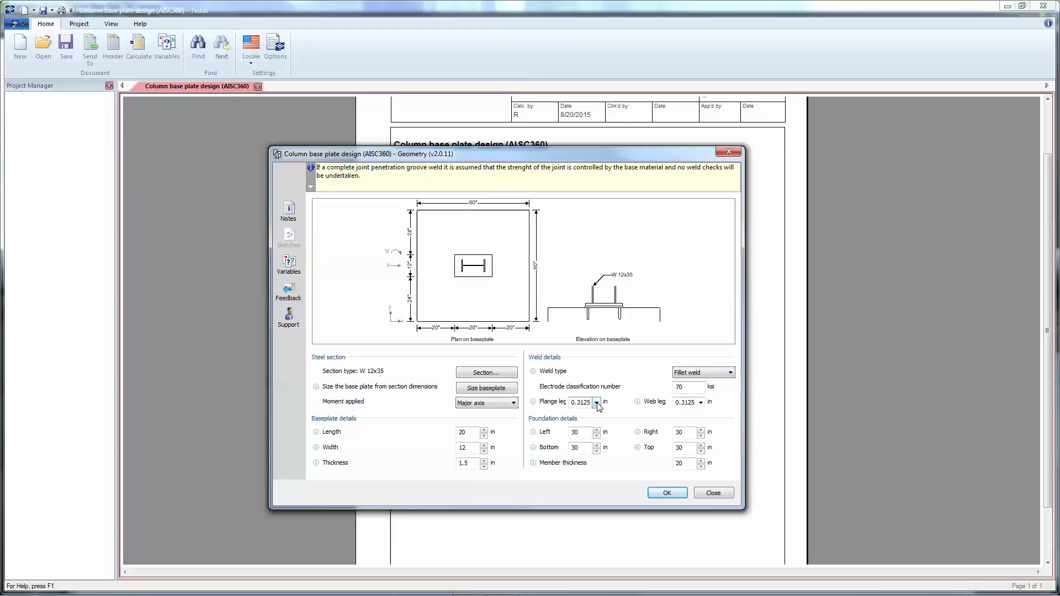
Set the foundation's left, right, bottom and top distances to 24 in and its member thickness to 2 ft, then accept the geometry
{"action": "left_click", "coordinate": [580, 433]}
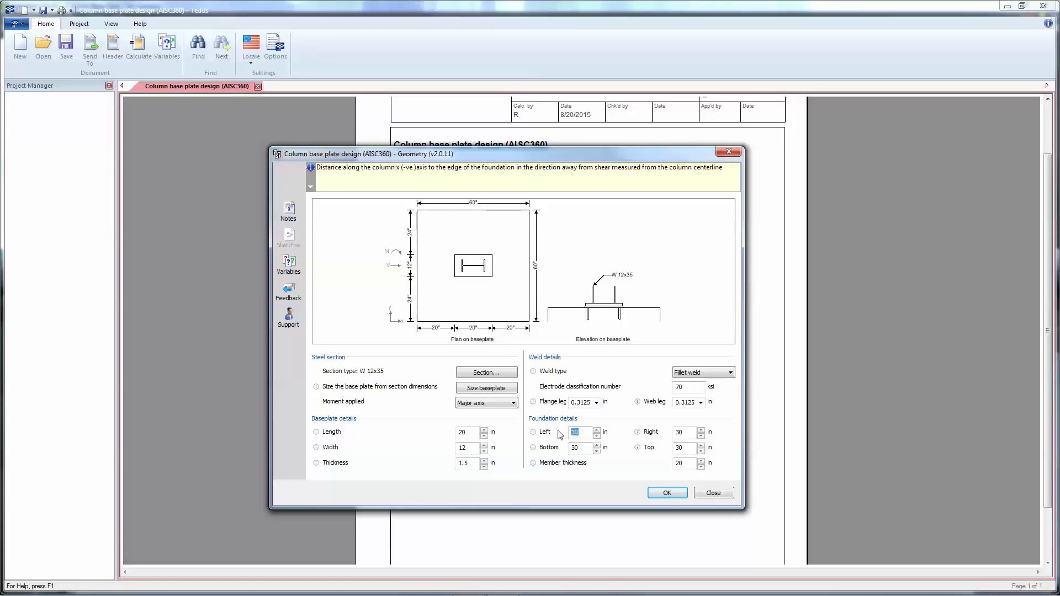
{"action": "type", "text": "24"}
{"action": "key", "text": "Tab"}
{"action": "type", "text": "24"}
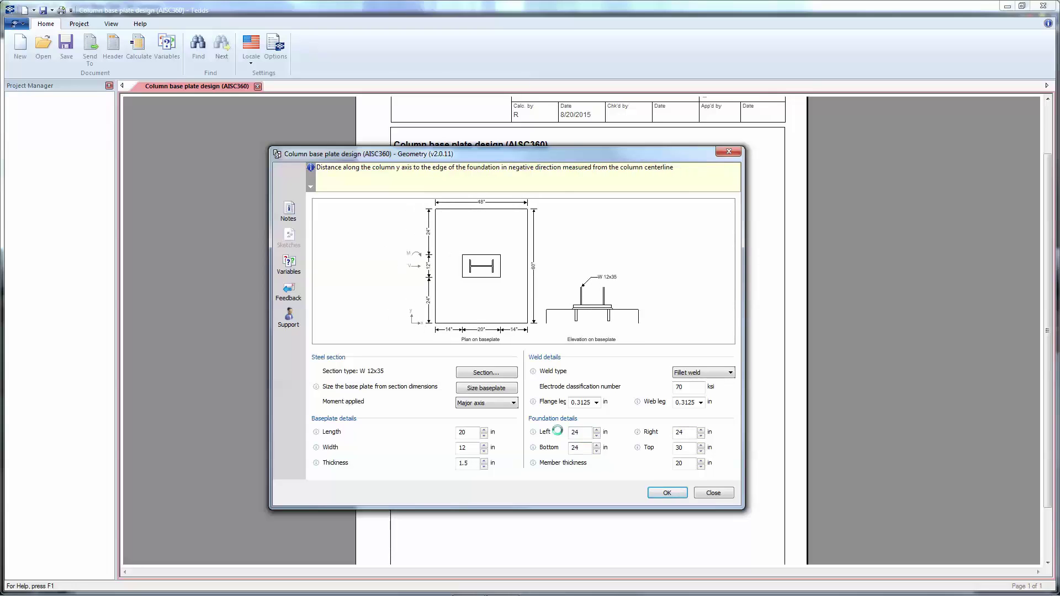
{"action": "key", "text": "Tab"}
{"action": "type", "text": "24"}
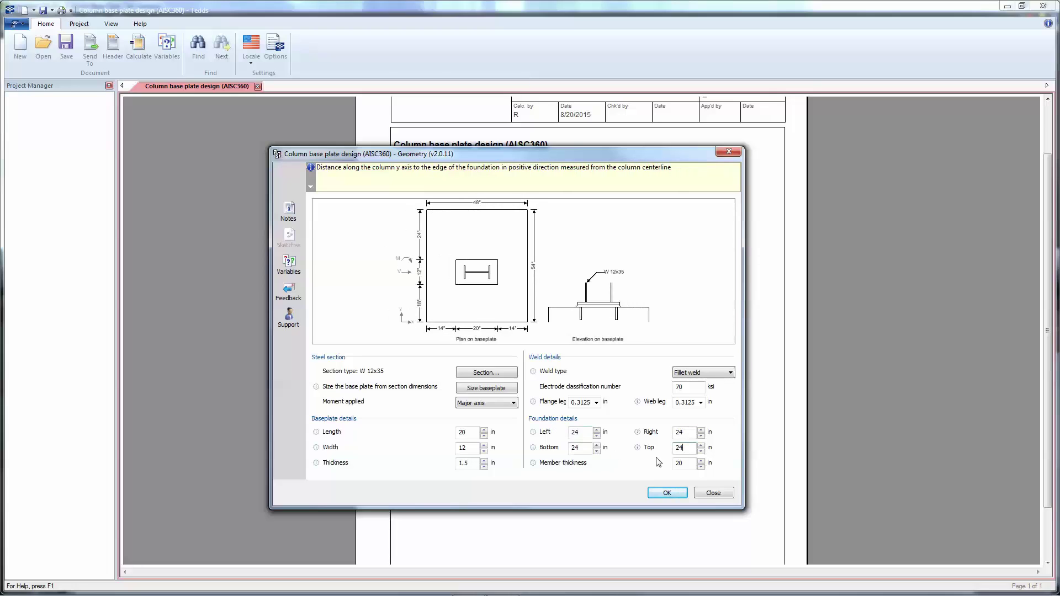
{"action": "double_click", "coordinate": [685, 463]}
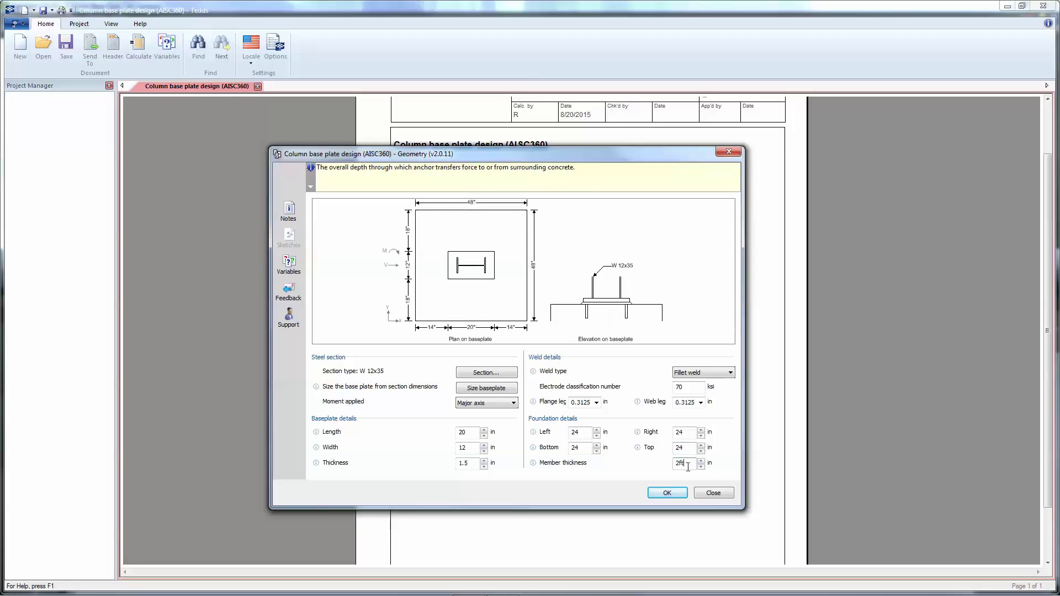
{"action": "double_click", "coordinate": [690, 451]}
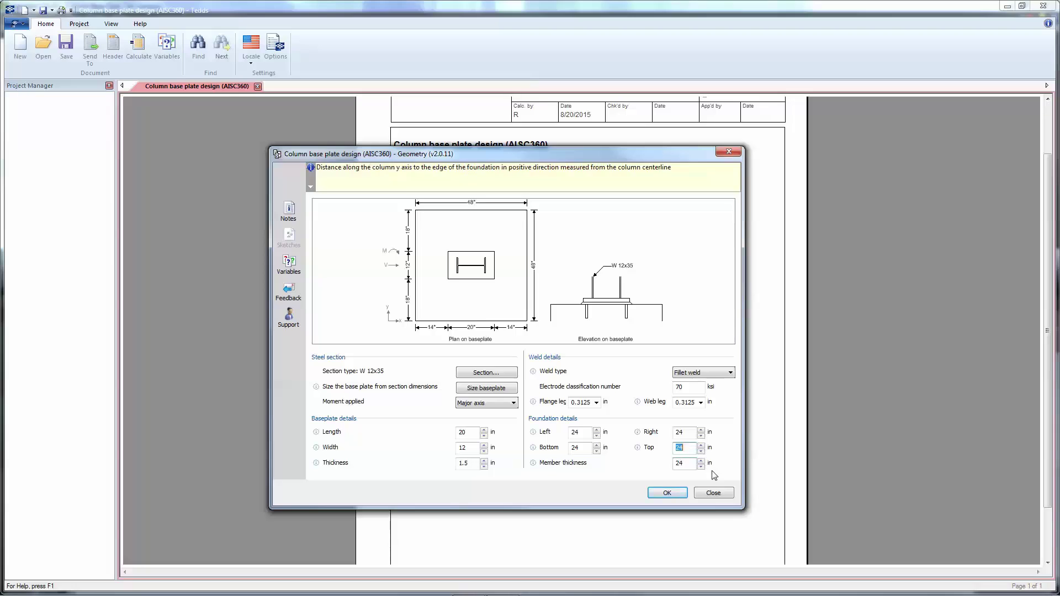
{"action": "left_click", "coordinate": [667, 493]}
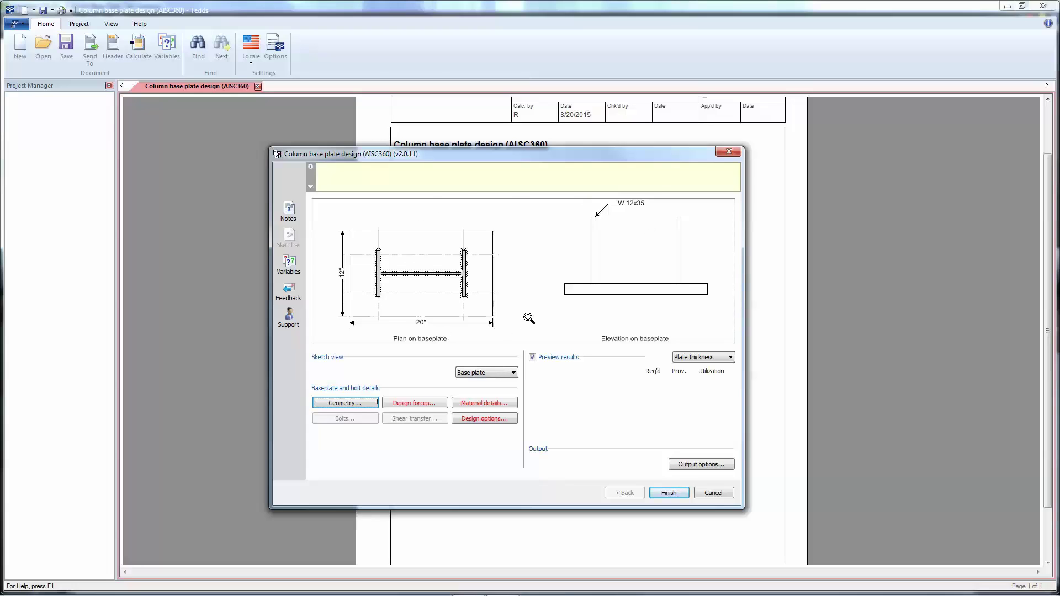
{"action": "mouse_move", "coordinate": [524, 307]}
{"action": "left_mouse_down"}
{"action": "mouse_move", "coordinate": [541, 253]}
{"action": "mouse_move", "coordinate": [485, 303]}
{"action": "mouse_move", "coordinate": [520, 306]}
{"action": "left_mouse_up"}
{"action": "scroll", "coordinate": [519, 305], "scroll_direction": "up", "scroll_amount": 3}
{"action": "scroll", "coordinate": [519, 306], "scroll_direction": "down", "scroll_amount": 3}
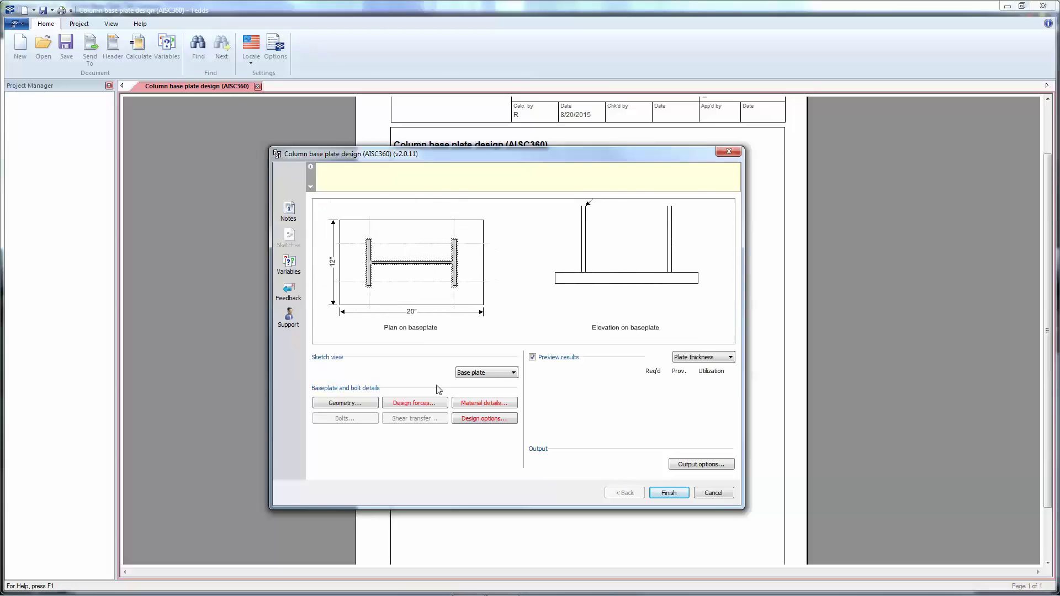
Define the design forces as 14 kips axial, 150 kip_in moment and 20 kips shear, with Shear lug as the shear transfer type
{"action": "left_click", "coordinate": [428, 403]}
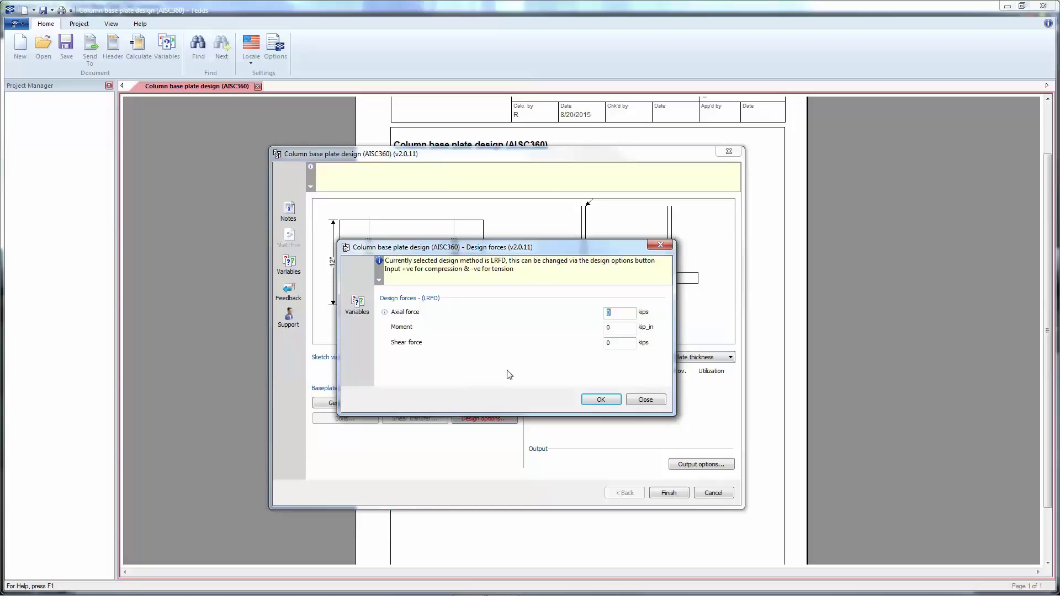
{"action": "type", "text": "1"}
{"action": "key", "text": "Tab"}
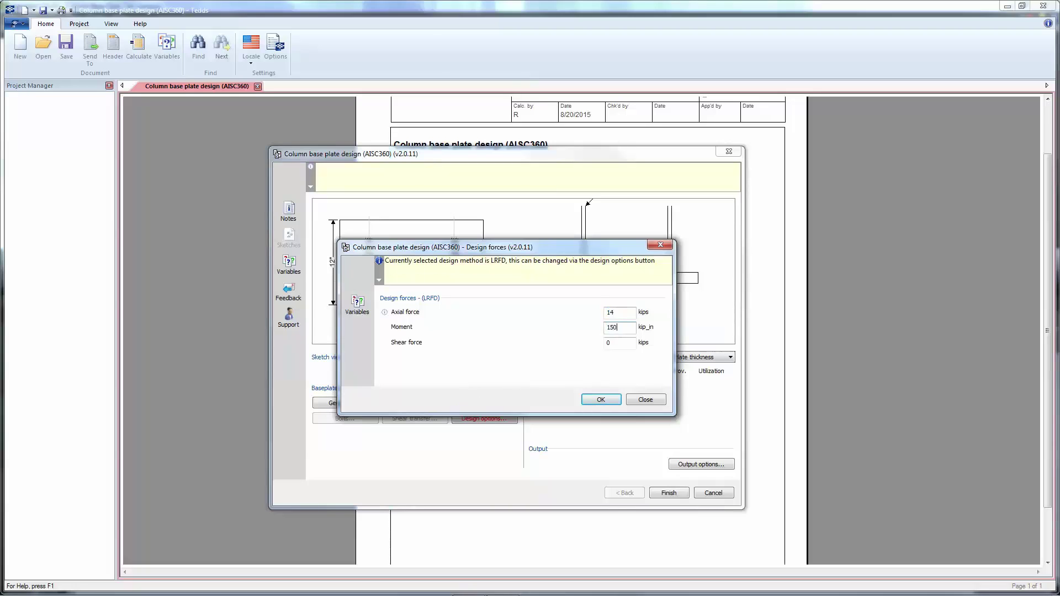
{"action": "key", "text": "Tab"}
{"action": "type", "text": "20"}
{"action": "key", "text": "shift+Tab"}
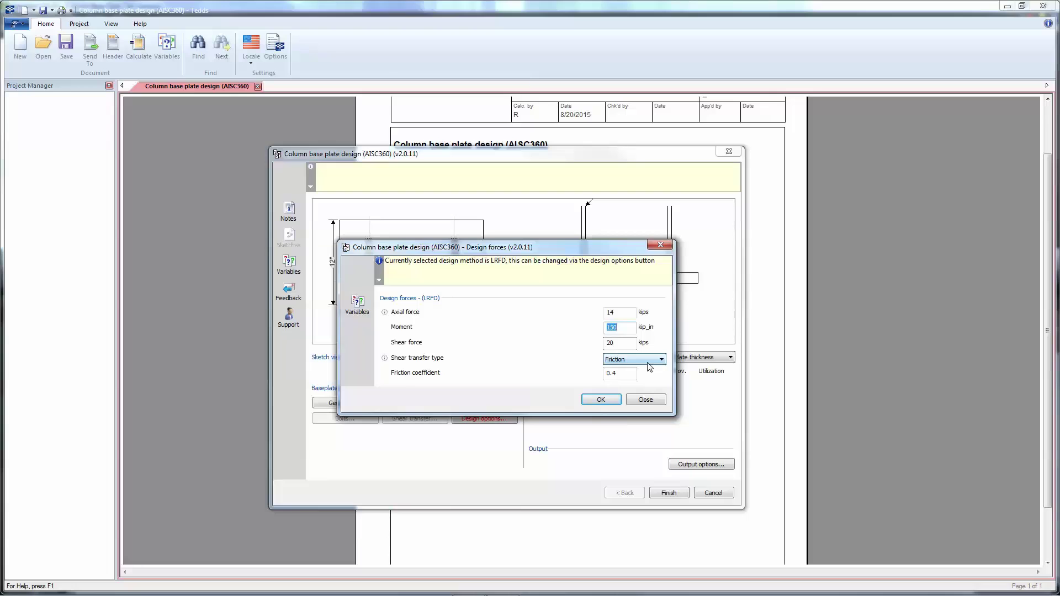
{"action": "left_click", "coordinate": [649, 364]}
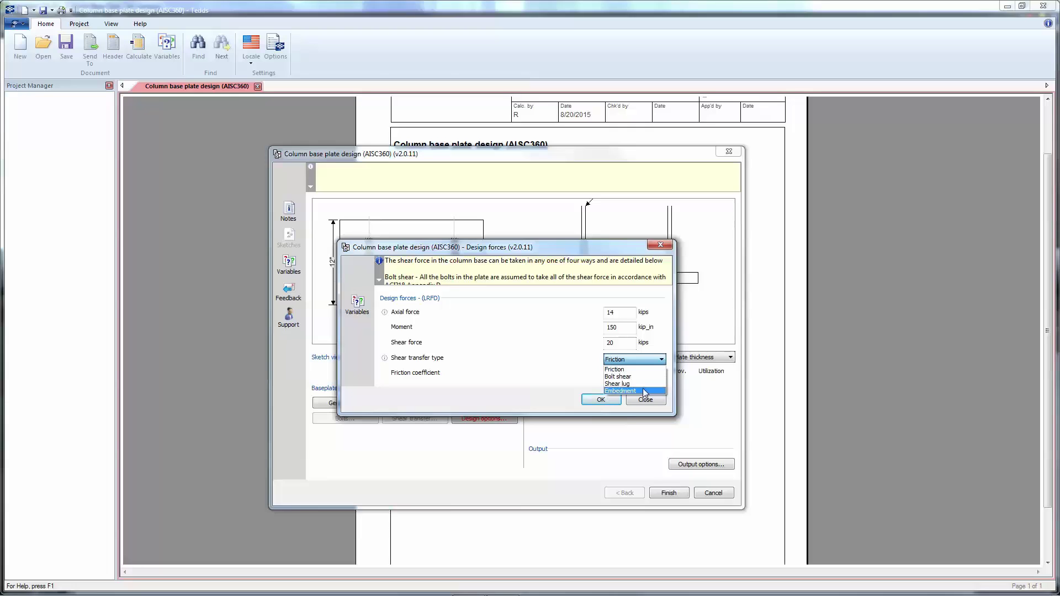
{"action": "left_click", "coordinate": [637, 384]}
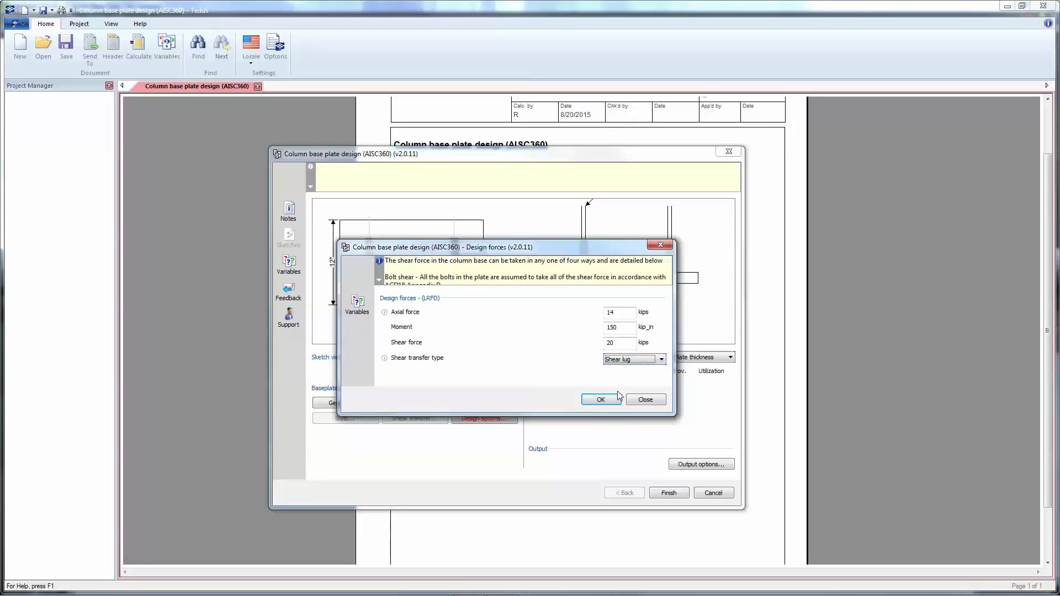
{"action": "left_click", "coordinate": [602, 399]}
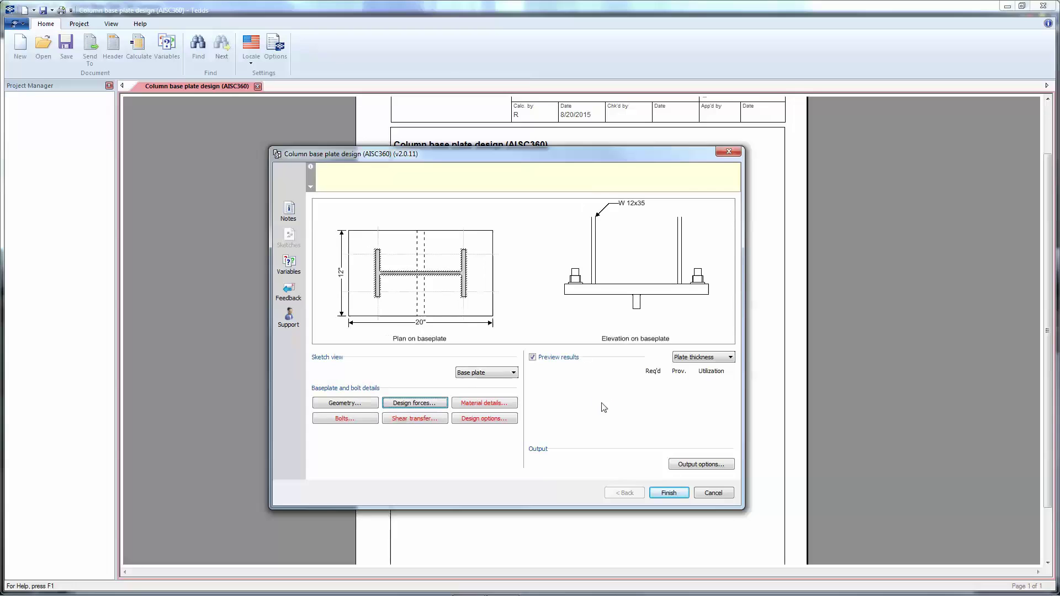
Review the steel, anchor bolt and concrete material details with their resistance factors, and accept them as given
{"action": "left_click", "coordinate": [497, 406]}
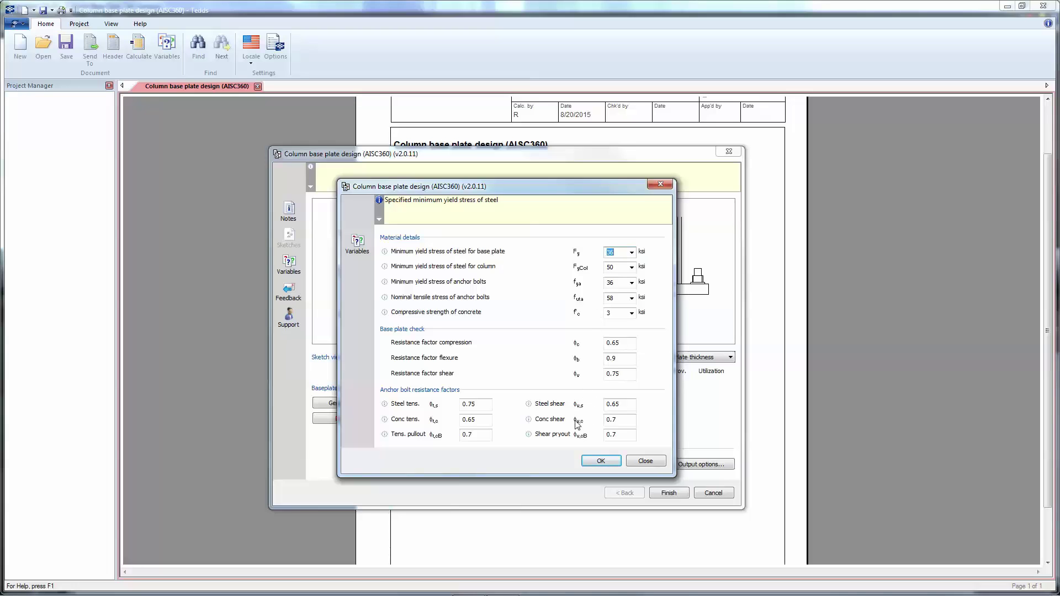
{"action": "mouse_move", "coordinate": [386, 408]}
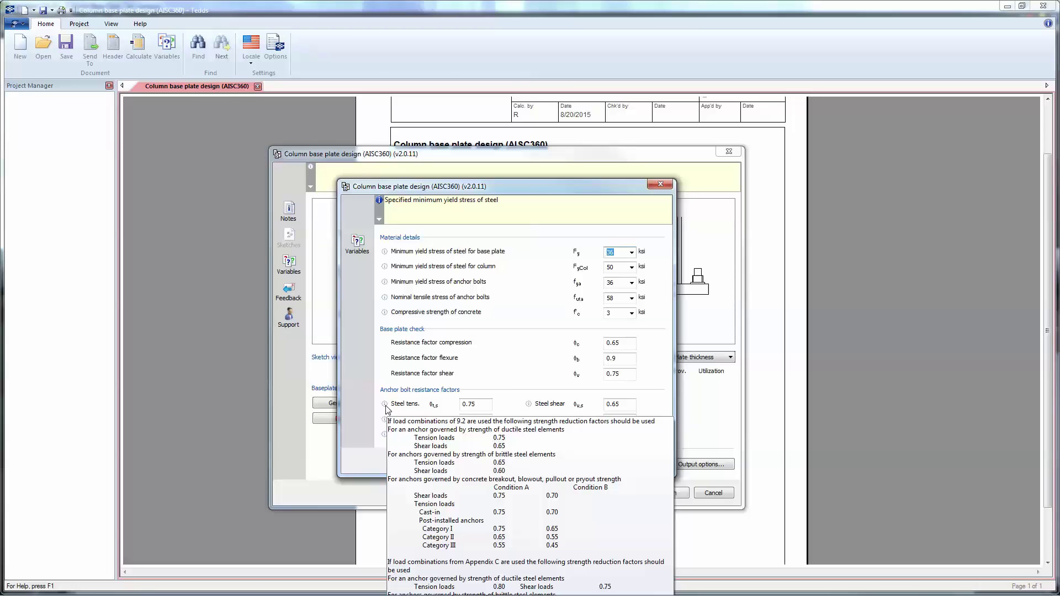
{"action": "left_click", "coordinate": [587, 458]}
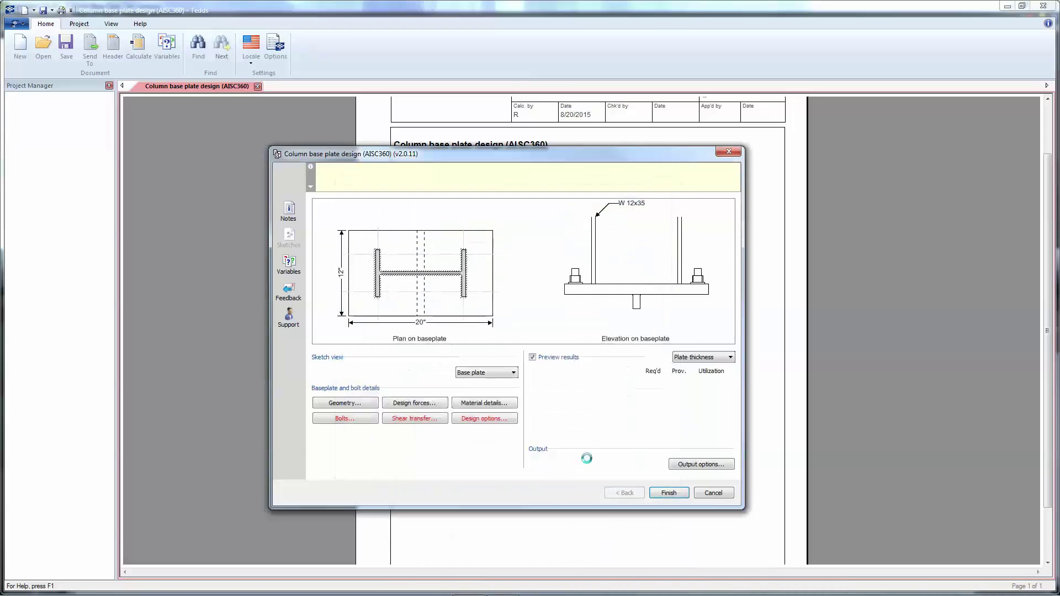
Examine the Proprietary bolt settings and anchor types in the bolt and anchor plate details, and return to Headed end bolt anchor
{"action": "left_click", "coordinate": [361, 421]}
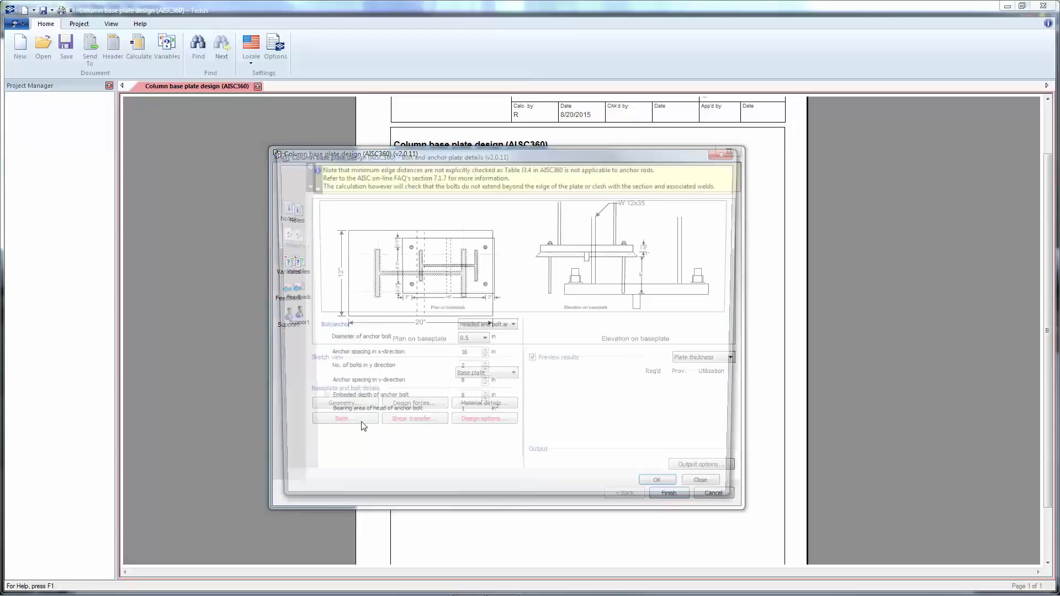
{"action": "left_click", "coordinate": [513, 327]}
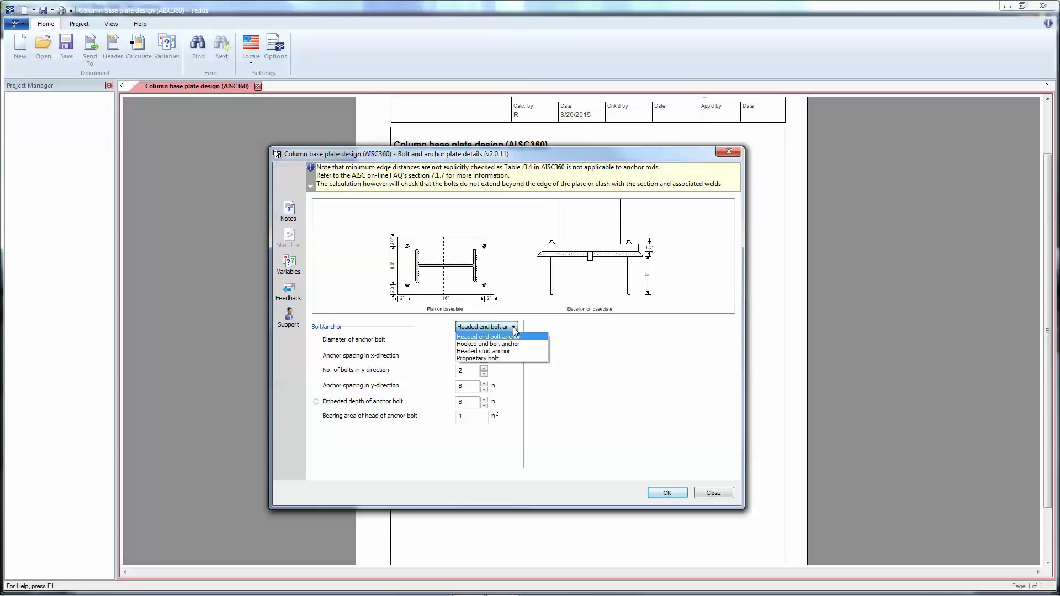
{"action": "left_click", "coordinate": [514, 359]}
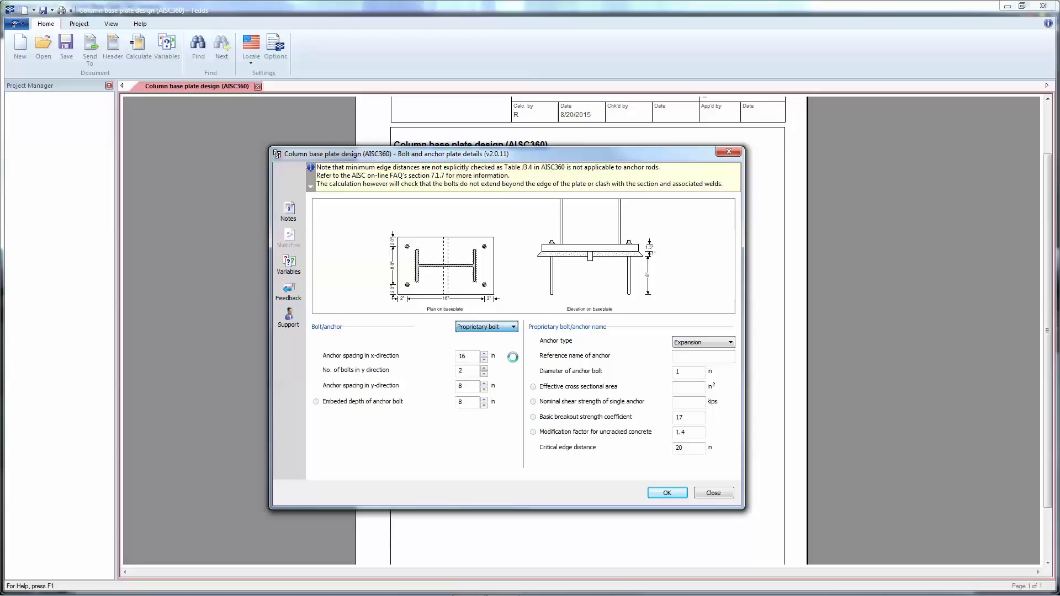
{"action": "left_click", "coordinate": [718, 343]}
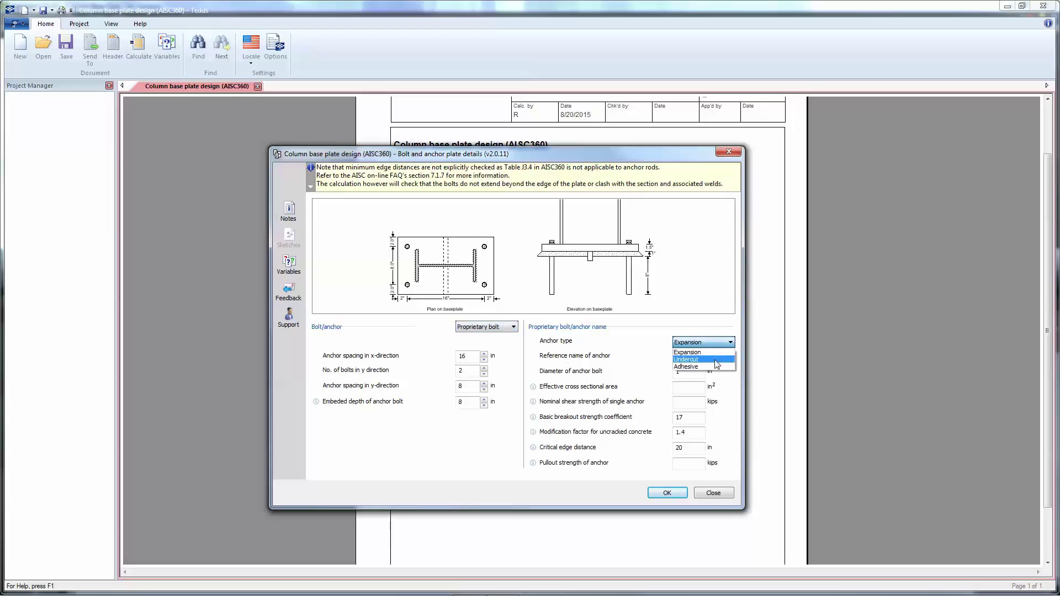
{"action": "left_click", "coordinate": [722, 386]}
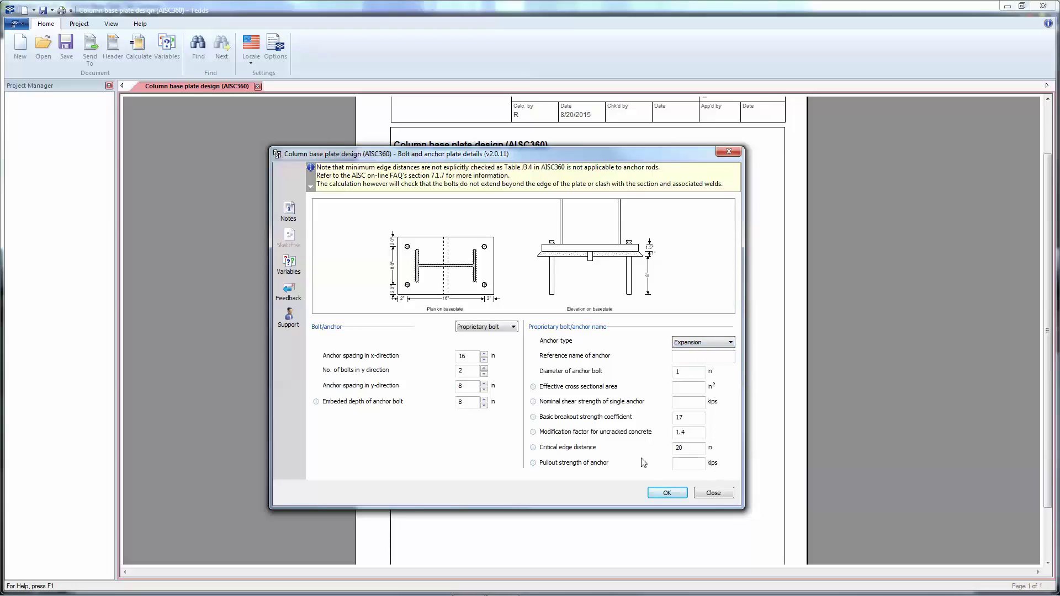
{"action": "mouse_move", "coordinate": [534, 434]}
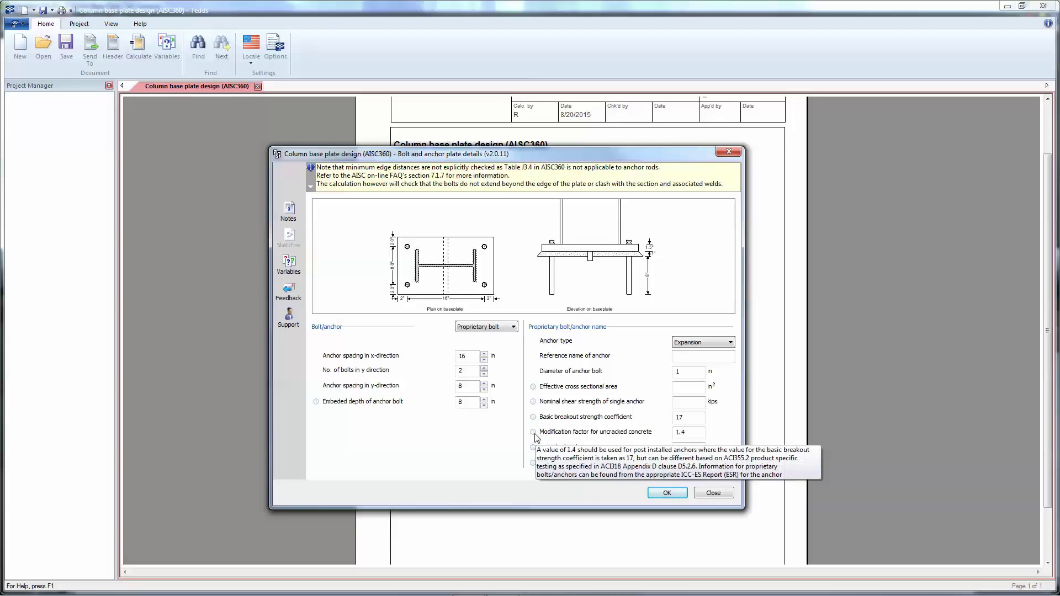
{"action": "left_click", "coordinate": [499, 330]}
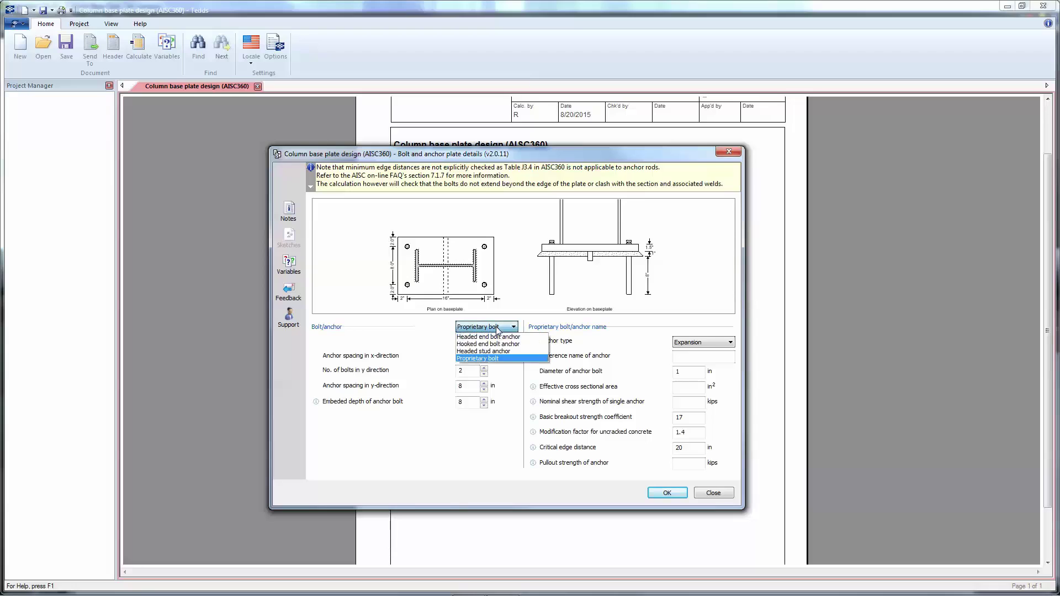
{"action": "left_click", "coordinate": [528, 337]}
Set the anchor bolt diameter to 1.125 in, y-direction spacing to 6 in and embedded depth to 10 in, and accept the bolt details
{"action": "left_click", "coordinate": [481, 341]}
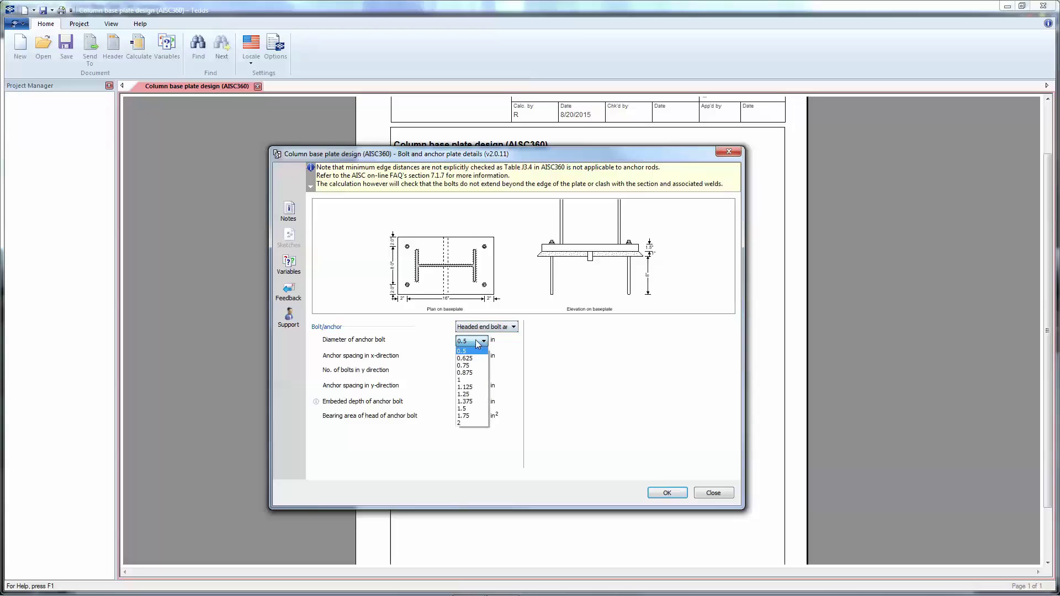
{"action": "left_click", "coordinate": [468, 387]}
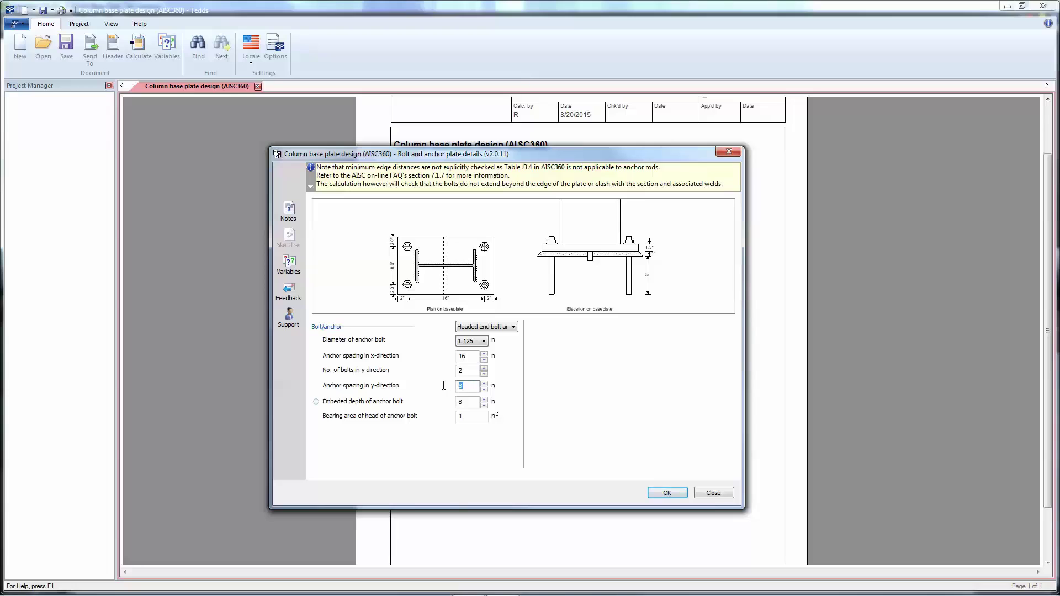
{"action": "type", "text": "6"}
{"action": "left_click", "coordinate": [465, 402]}
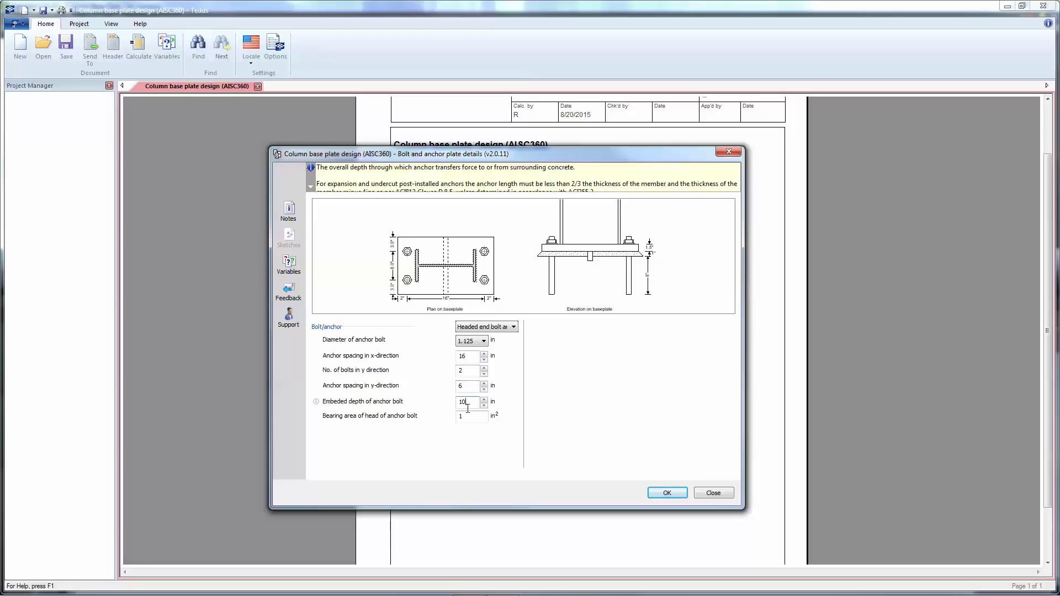
{"action": "left_click", "coordinate": [470, 417]}
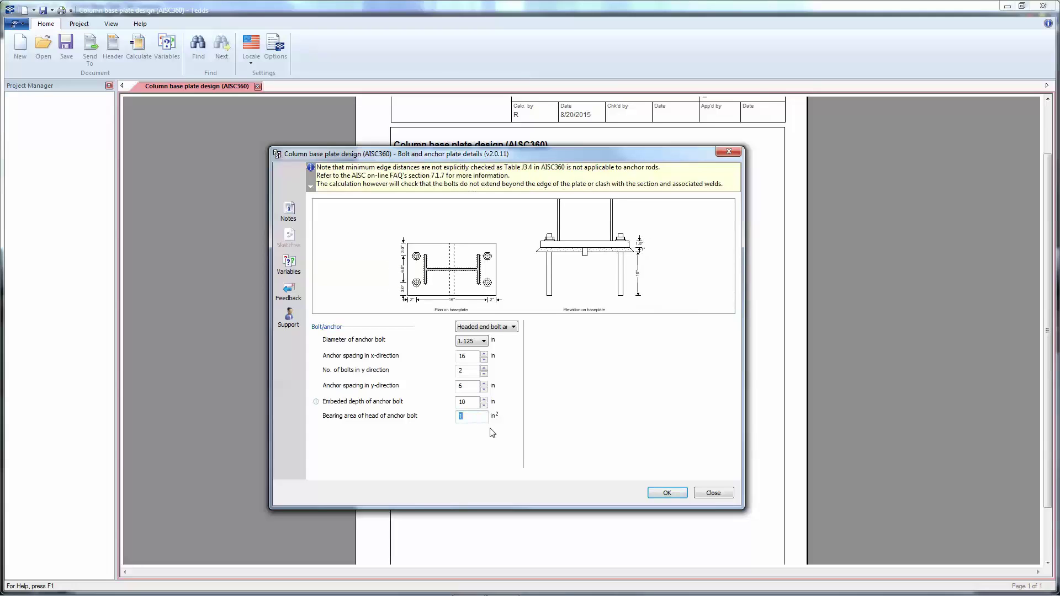
{"action": "left_click", "coordinate": [666, 493]}
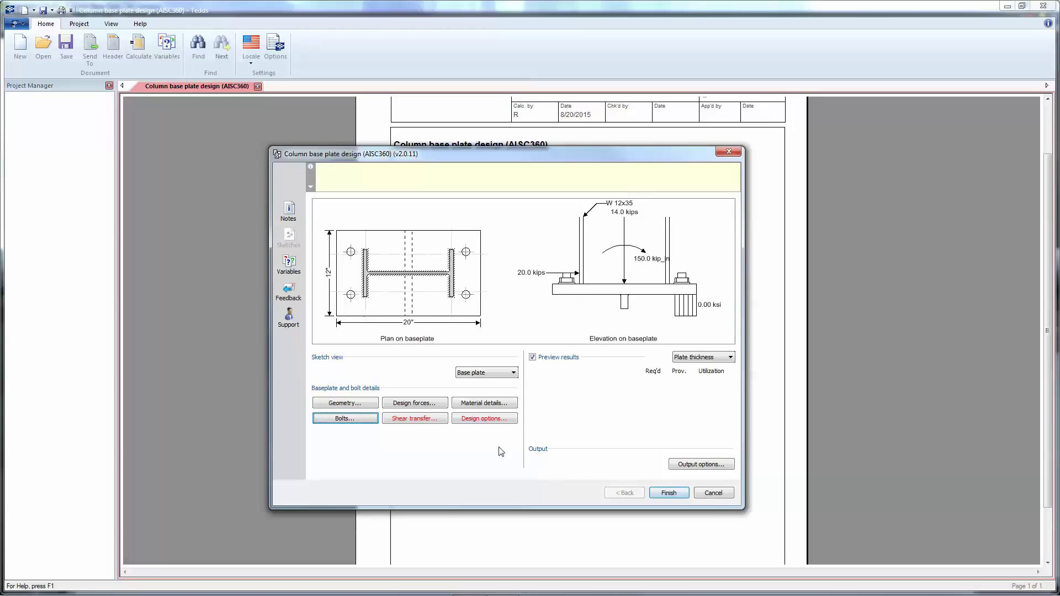
Set the shear lug depth to 4 in, keeping its length at 12 in and eccentricity at 0, and accept the shear transfer details
{"action": "left_click", "coordinate": [415, 418]}
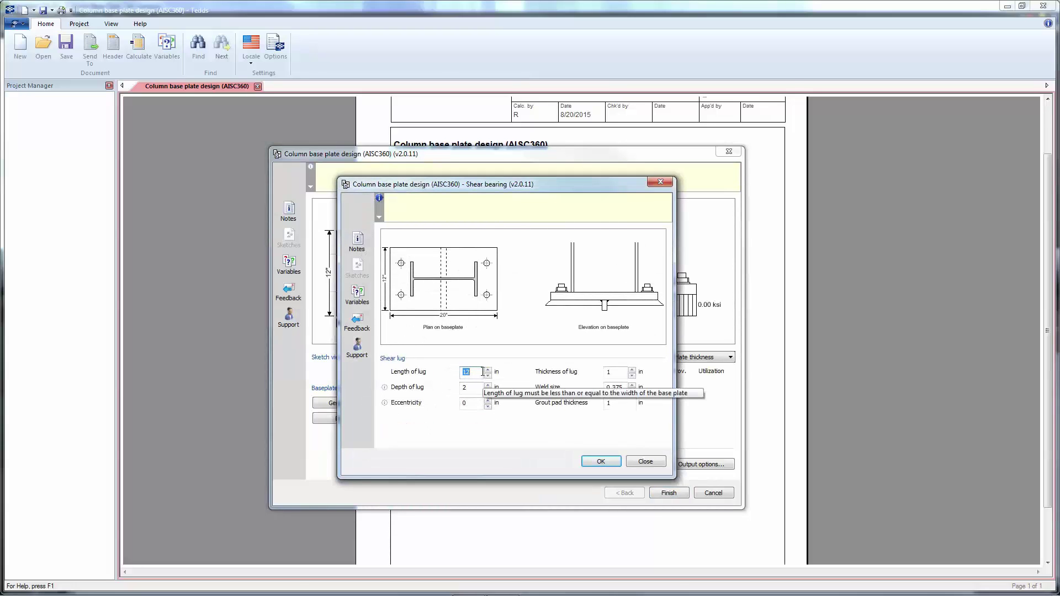
{"action": "left_click", "coordinate": [479, 388]}
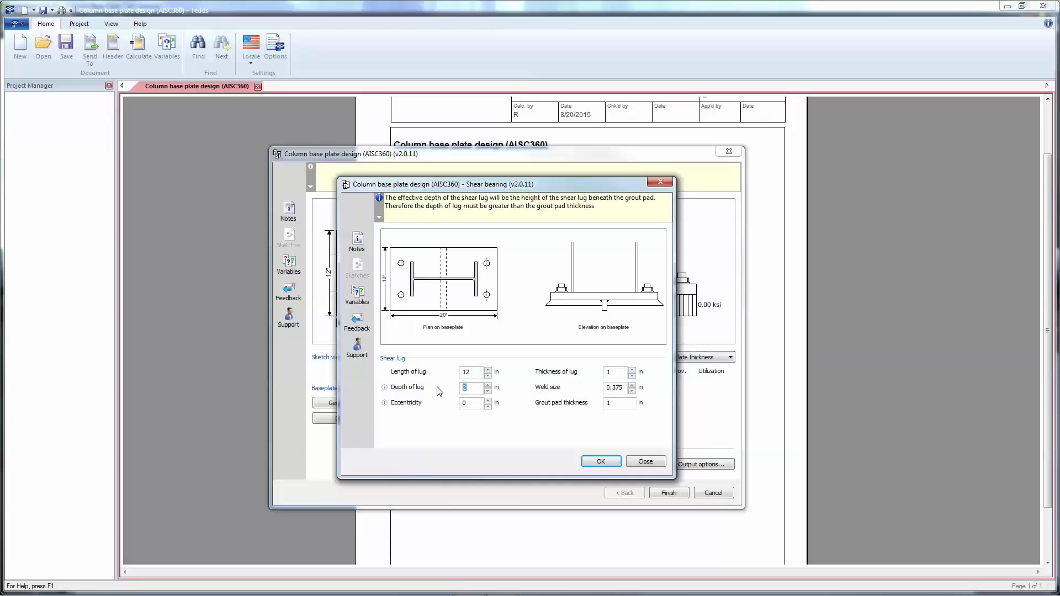
{"action": "type", "text": "4"}
{"action": "left_click", "coordinate": [475, 405]}
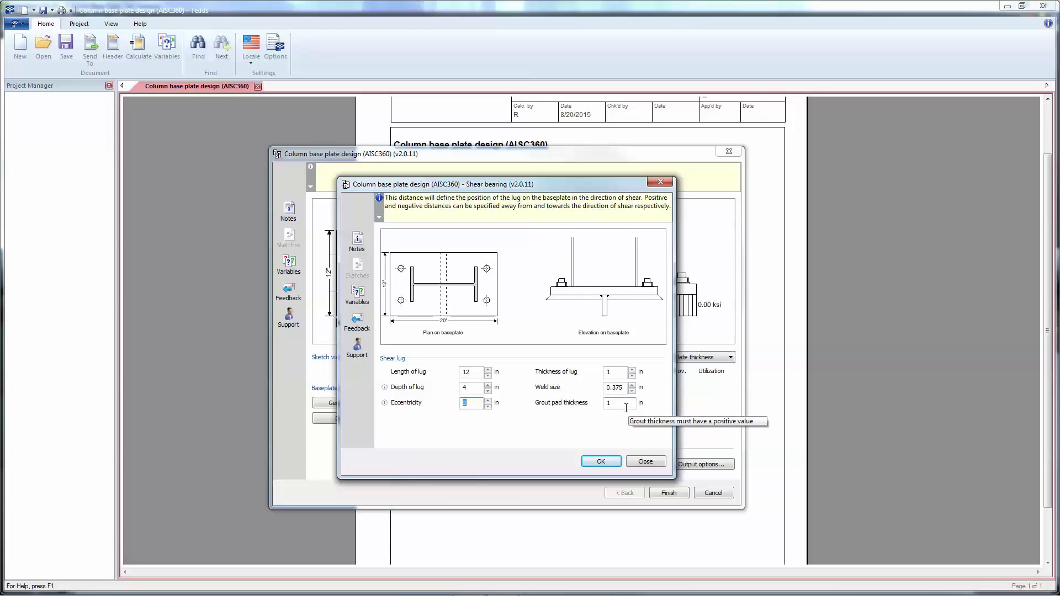
{"action": "left_click", "coordinate": [602, 462]}
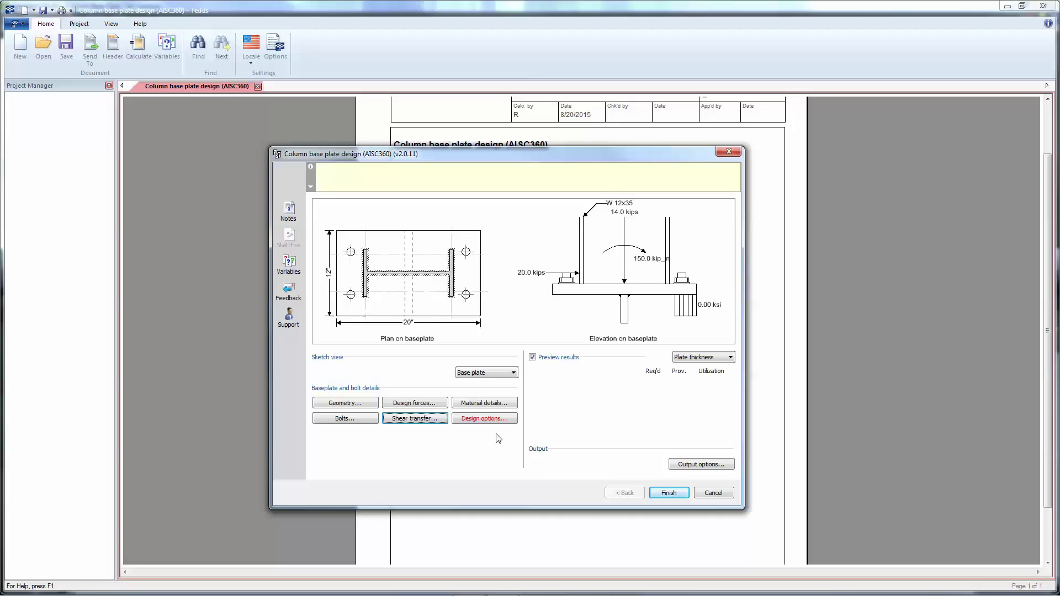
Set the supplementary reinforcement factor to 1.2 in the design options, keep USA as the steel section source, and accept them
{"action": "left_click", "coordinate": [490, 419]}
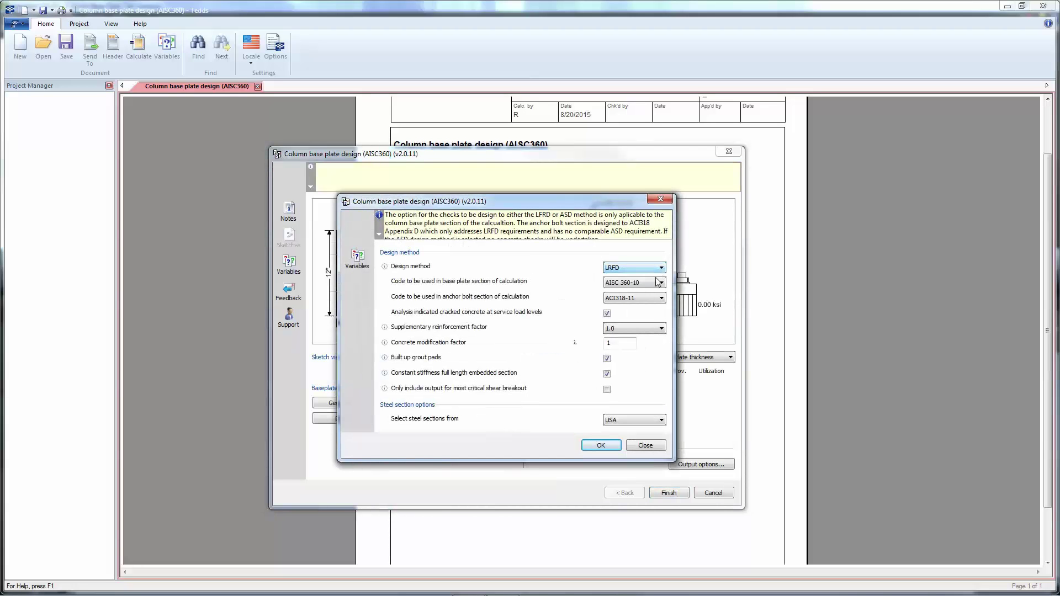
{"action": "left_click", "coordinate": [650, 329]}
{"action": "left_click", "coordinate": [646, 346]}
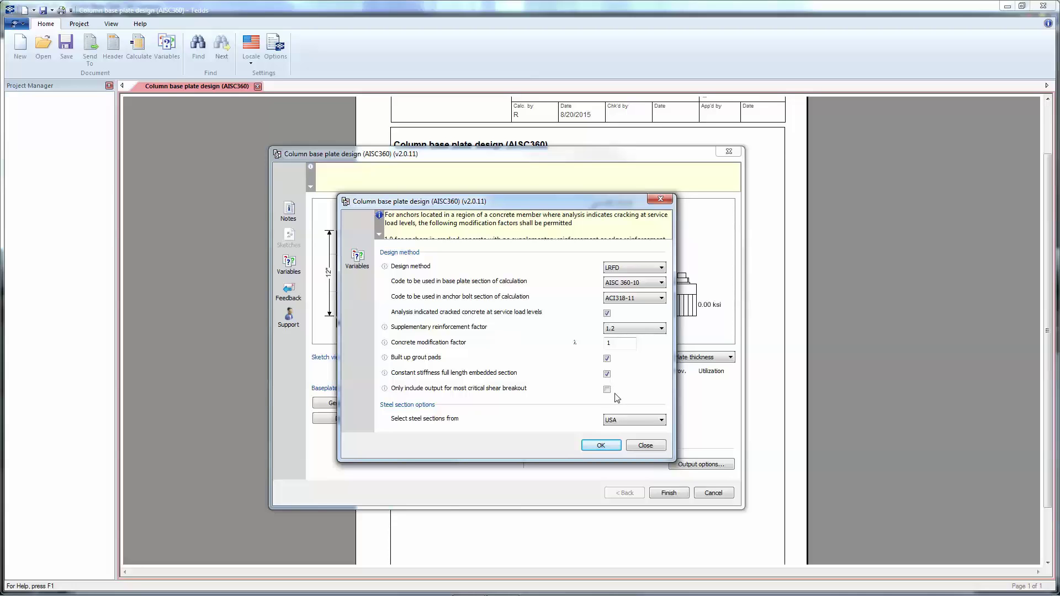
{"action": "left_click", "coordinate": [637, 422]}
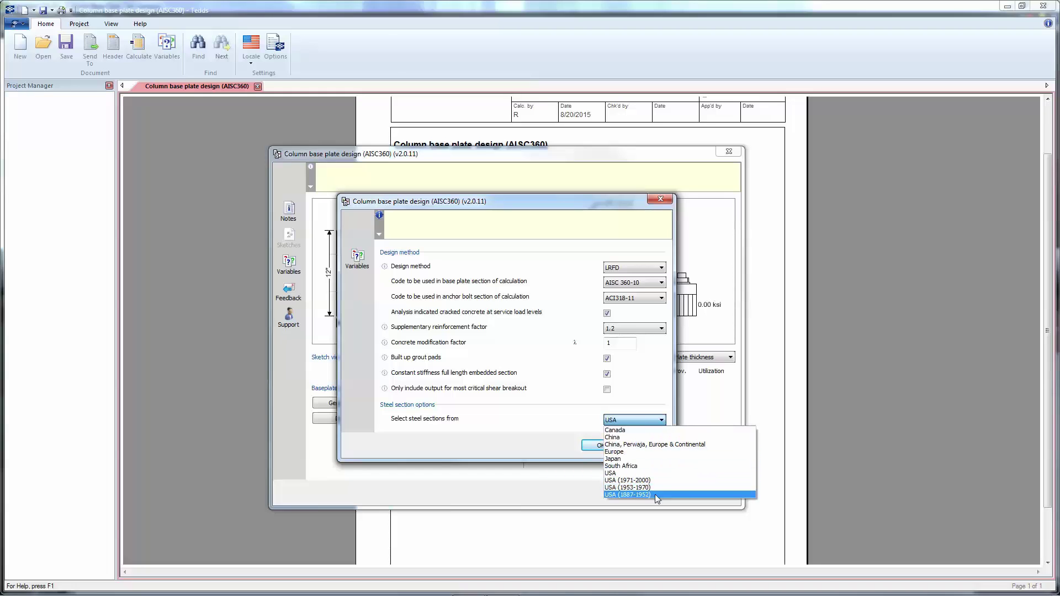
{"action": "left_click", "coordinate": [636, 421]}
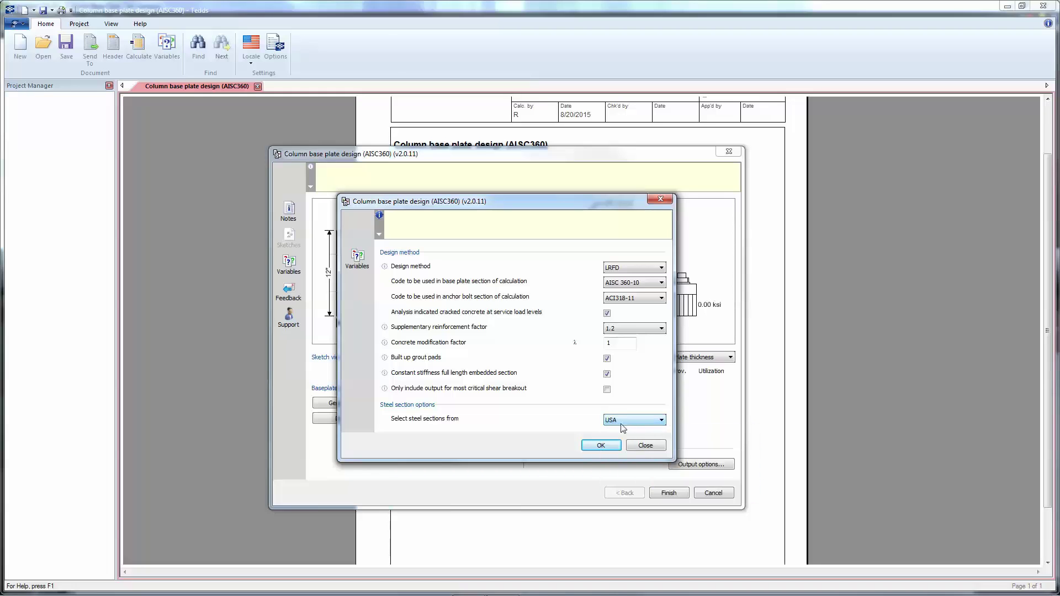
{"action": "left_click", "coordinate": [600, 445]}
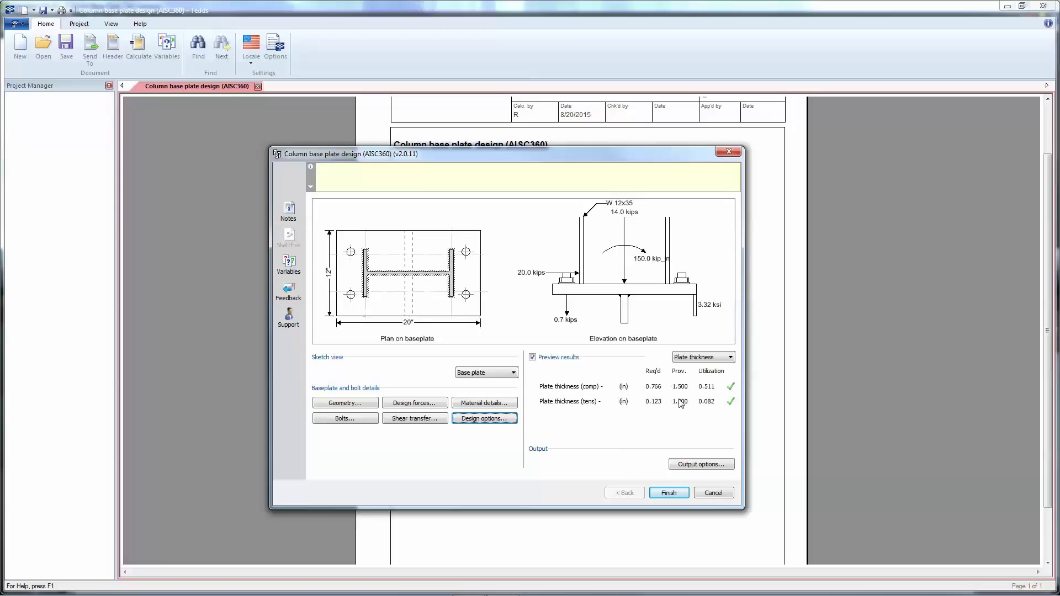
Check the previewed results for shear transfer, plate thickness and bolts tension
{"action": "left_click", "coordinate": [714, 359]}
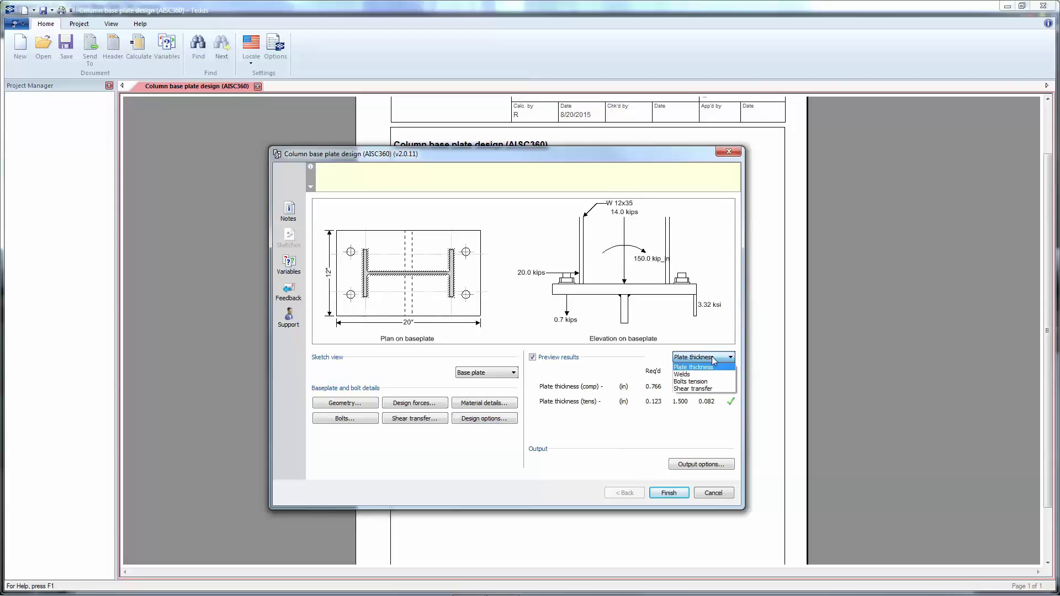
{"action": "left_click", "coordinate": [712, 389]}
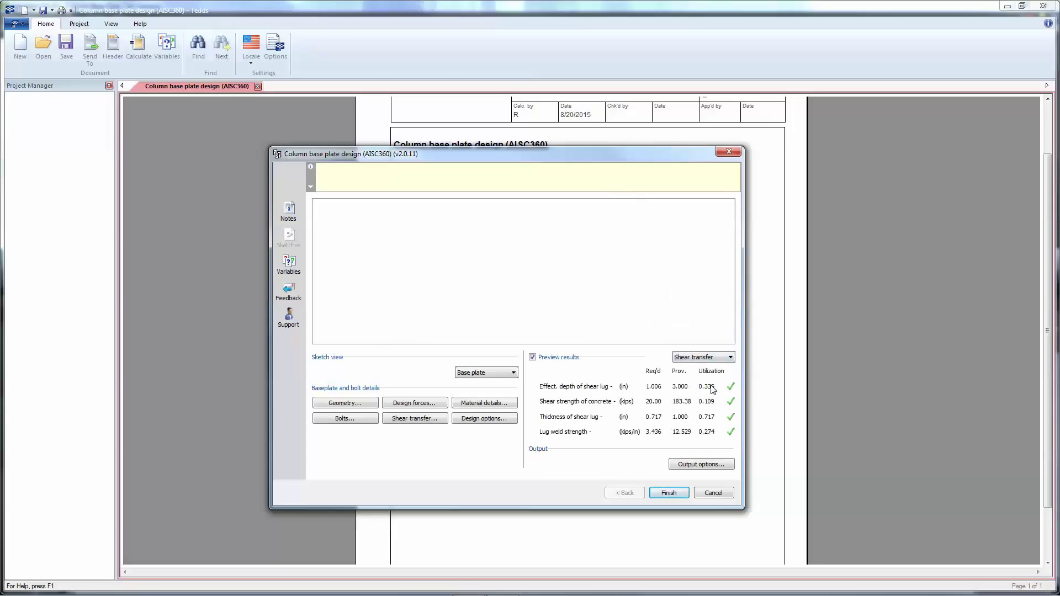
{"action": "left_click", "coordinate": [702, 359]}
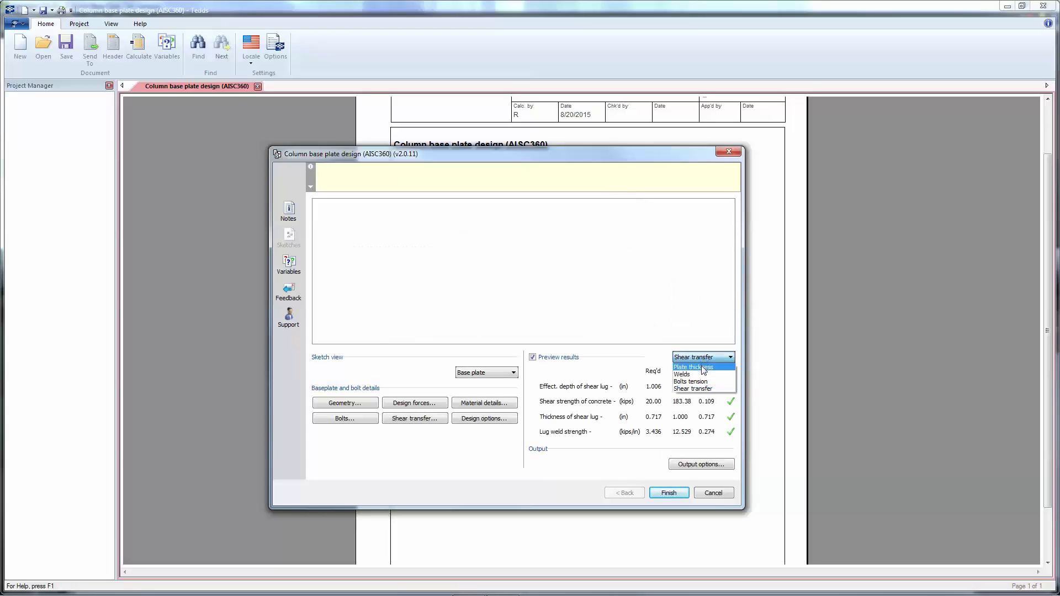
{"action": "left_click", "coordinate": [702, 366]}
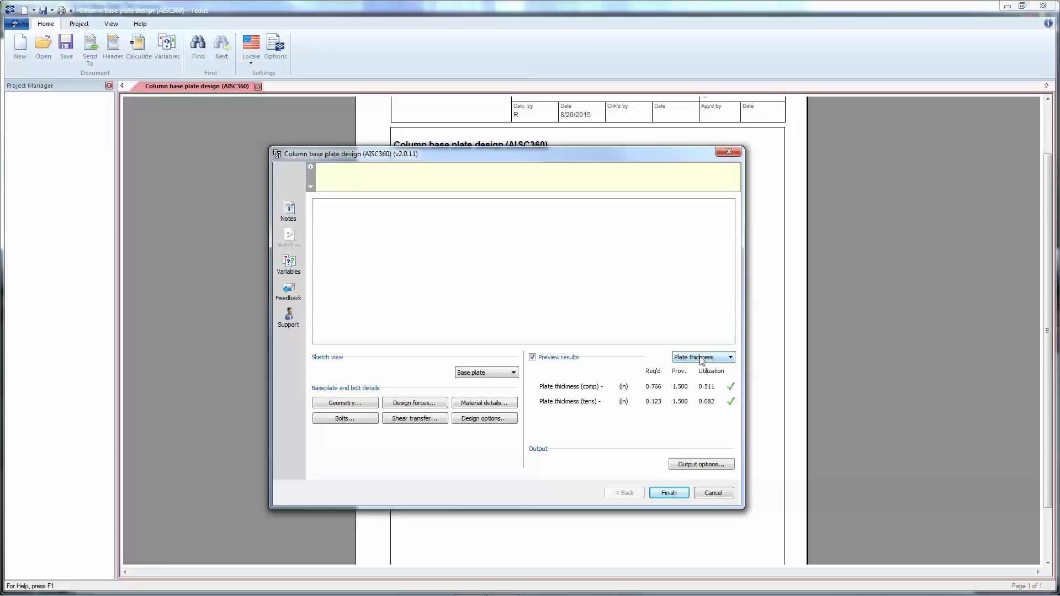
{"action": "left_click", "coordinate": [701, 359]}
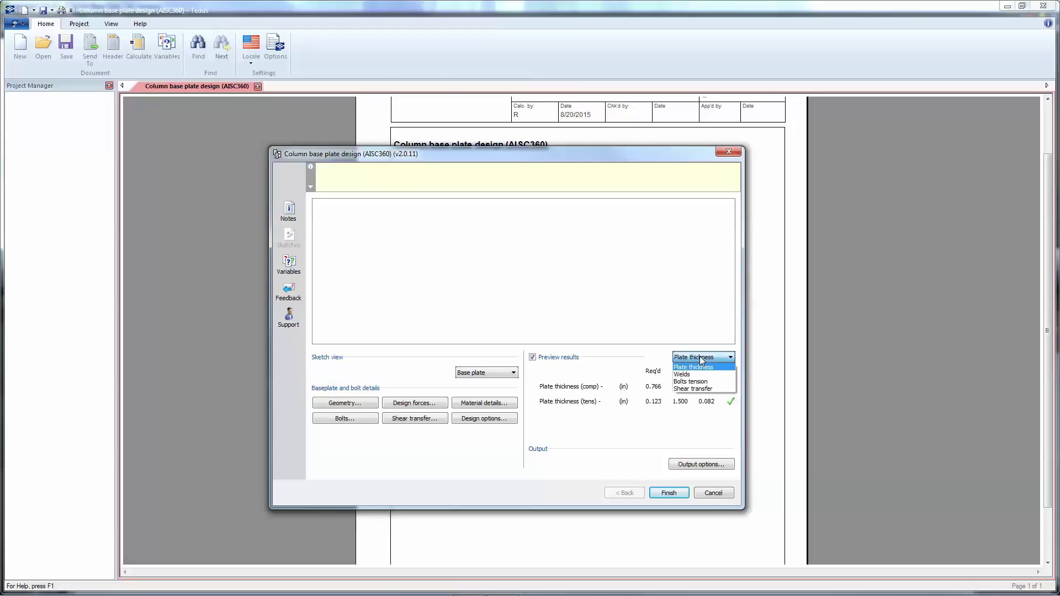
{"action": "left_click", "coordinate": [721, 382]}
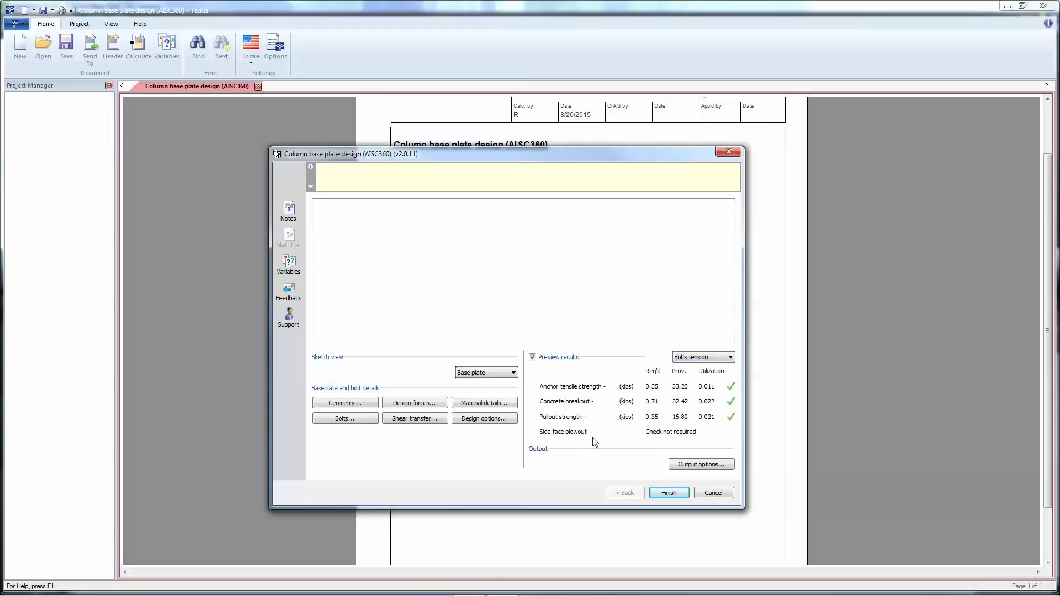
Title the calculation Column A-1 with Full output detail, and finish the design to generate its report
{"action": "left_click", "coordinate": [701, 464]}
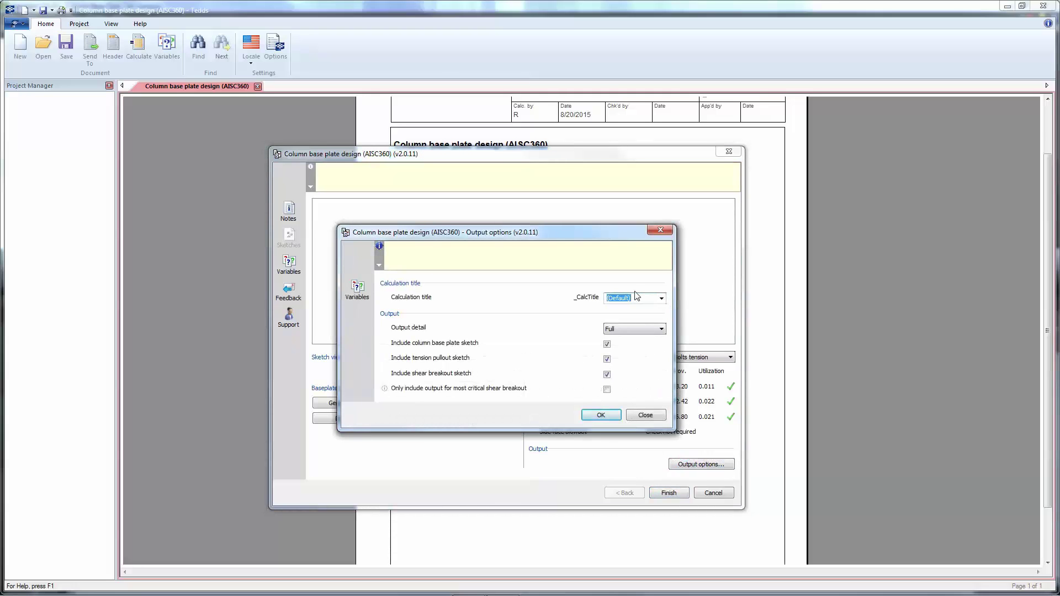
{"action": "type", "text": "A"}
{"action": "type", "text": "olumn"}
{"action": "left_click", "coordinate": [648, 330]}
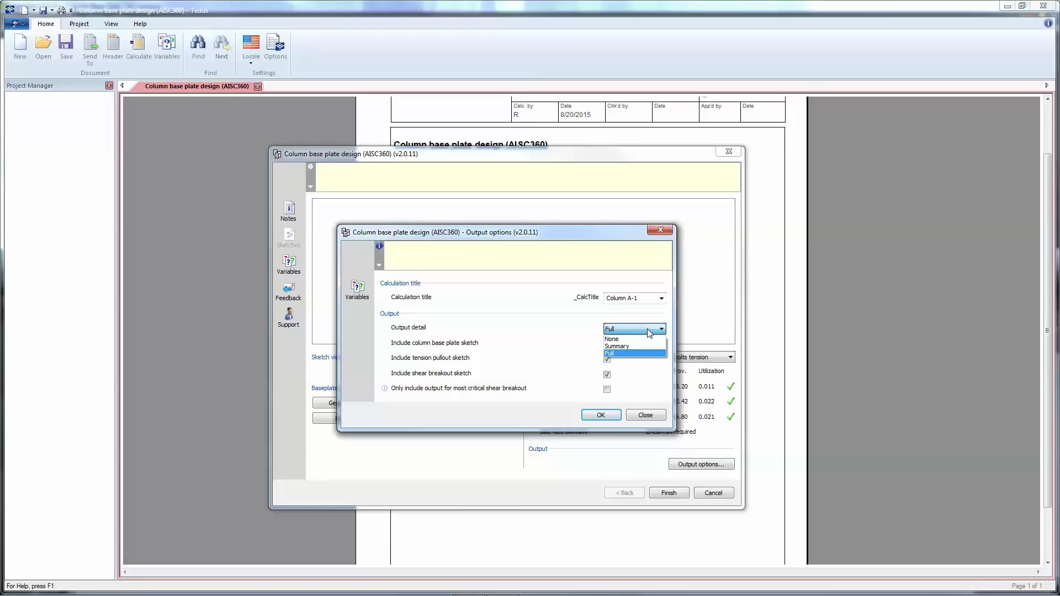
{"action": "left_click", "coordinate": [638, 346]}
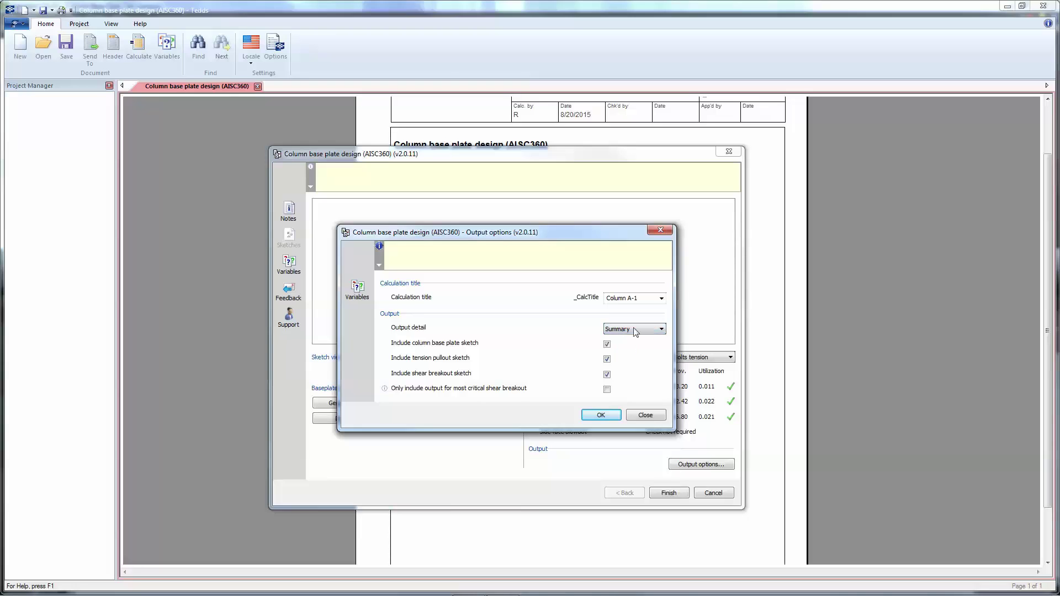
{"action": "left_click", "coordinate": [634, 330]}
{"action": "left_click", "coordinate": [632, 354]}
{"action": "left_click", "coordinate": [604, 414]}
{"action": "left_click", "coordinate": [667, 492]}
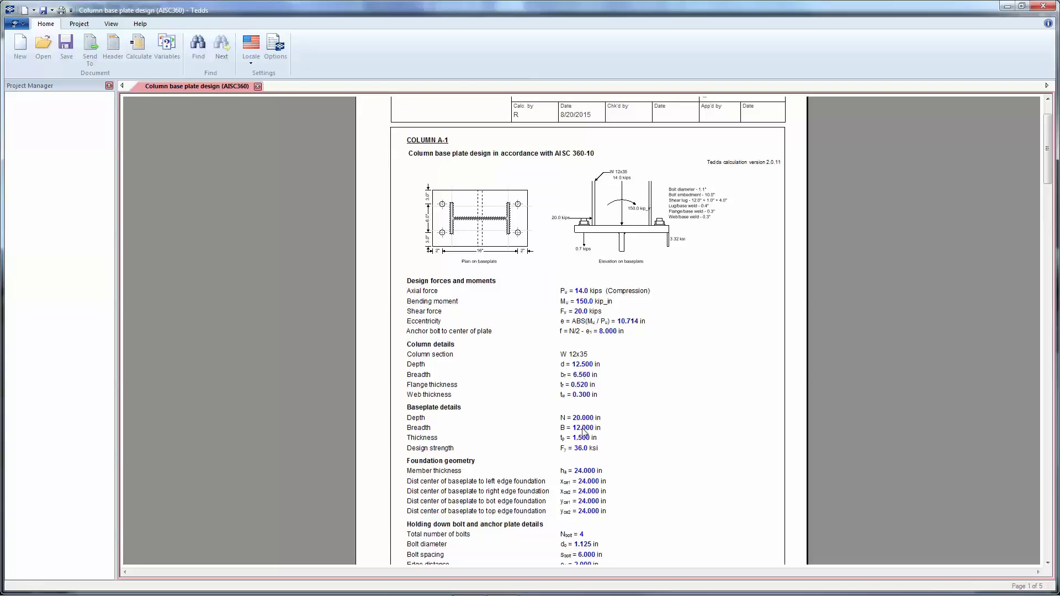
Review the calculation report down to the anchor bolt design, and rerun the base plate calculation with the same inputs
{"action": "scroll", "coordinate": [583, 447], "scroll_direction": "down", "scroll_amount": 6}
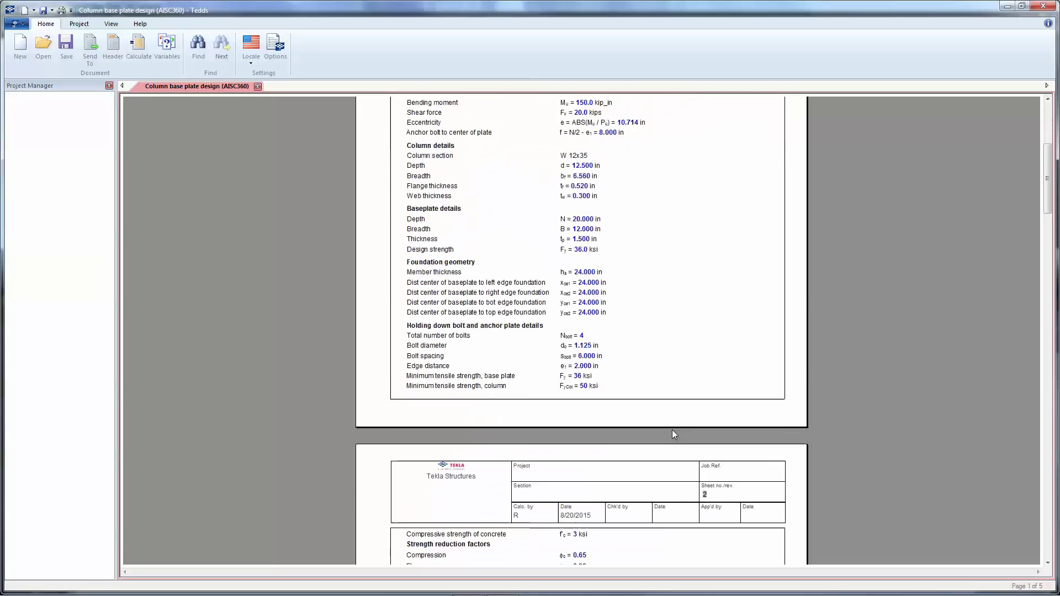
{"action": "scroll", "coordinate": [674, 434], "scroll_direction": "down", "scroll_amount": 3}
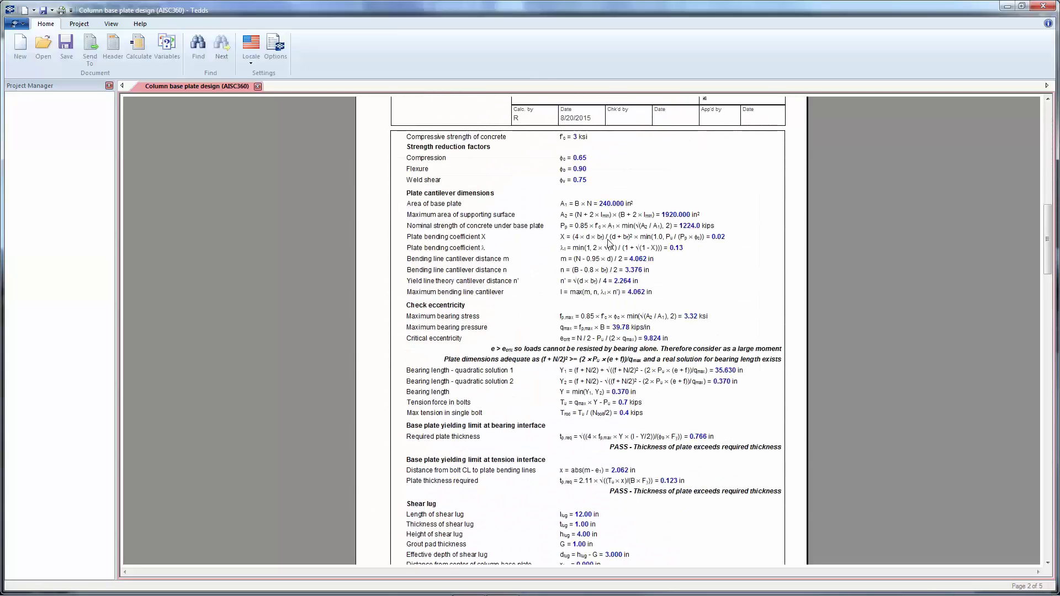
{"action": "scroll", "coordinate": [619, 426], "scroll_direction": "down", "scroll_amount": 5}
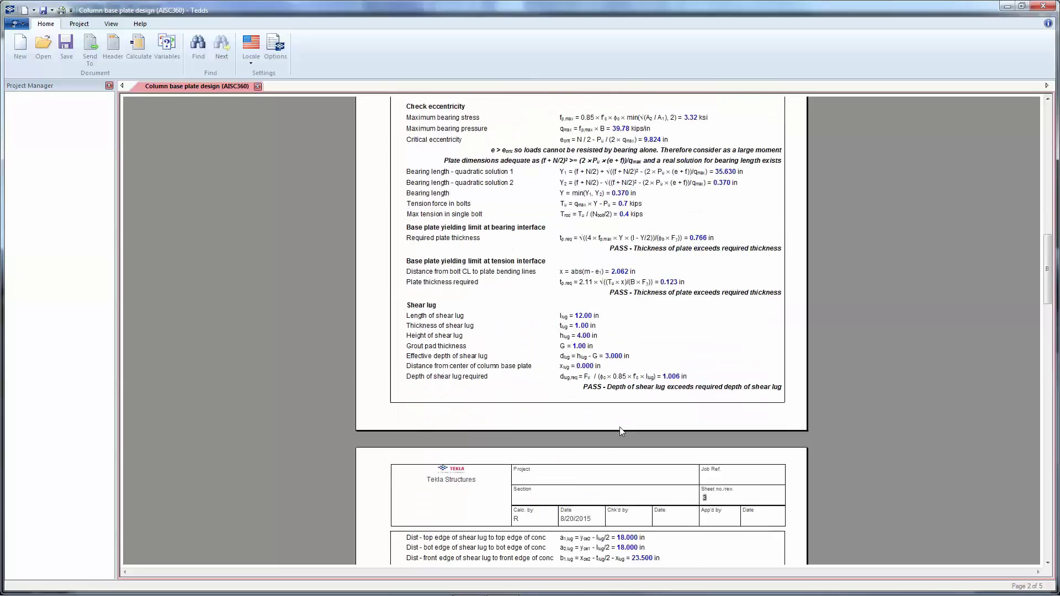
{"action": "scroll", "coordinate": [619, 429], "scroll_direction": "down", "scroll_amount": 7}
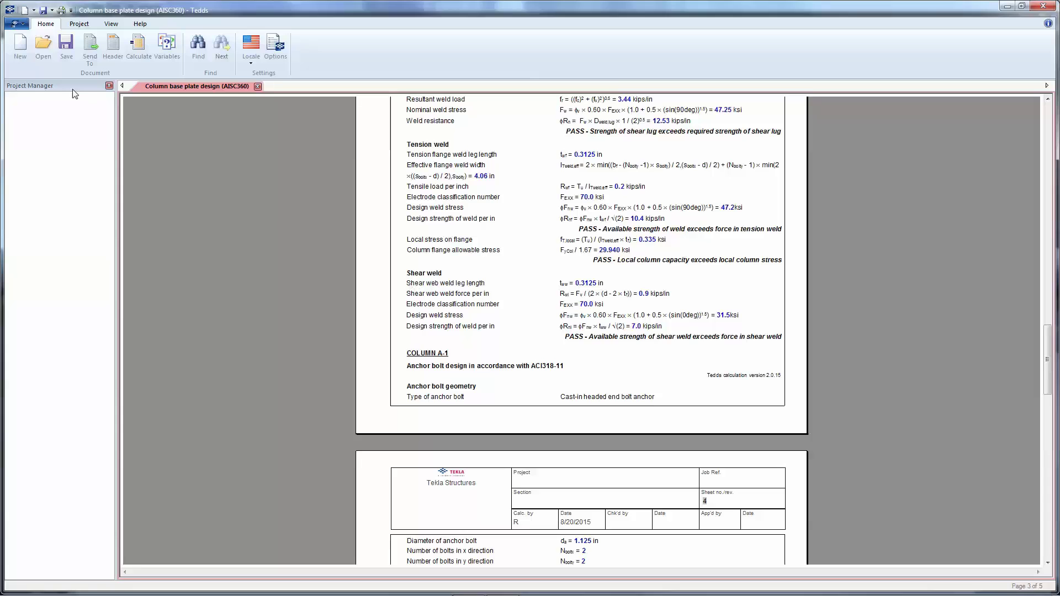
{"action": "left_click", "coordinate": [129, 49]}
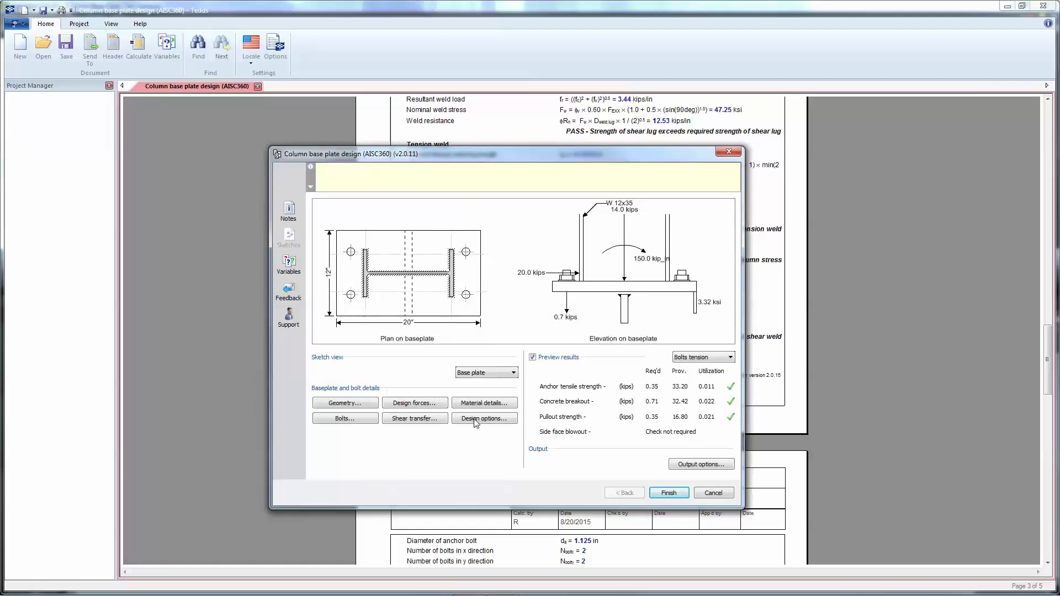
{"action": "left_click", "coordinate": [673, 494]}
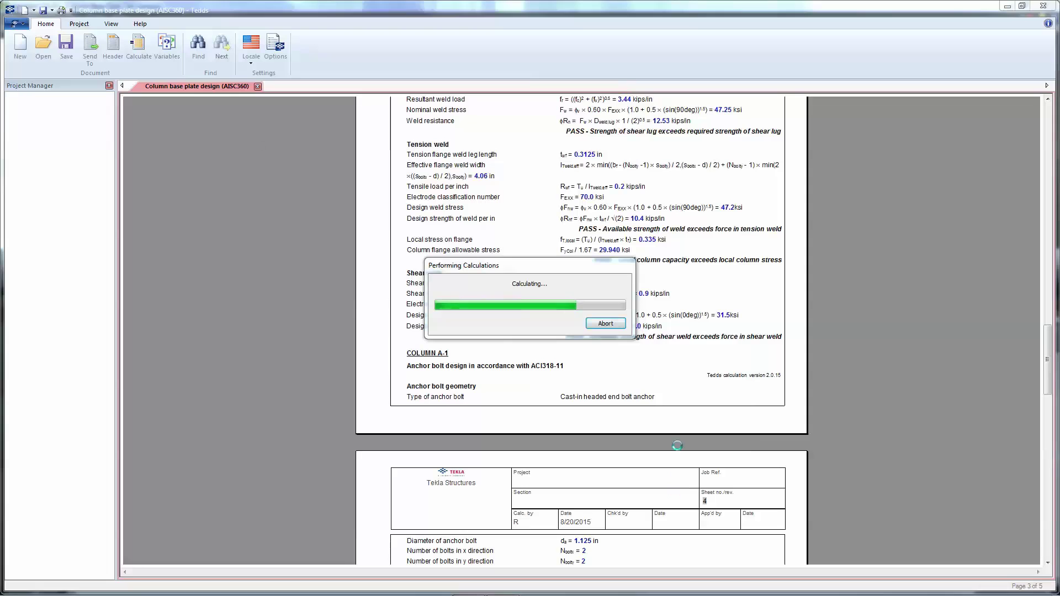